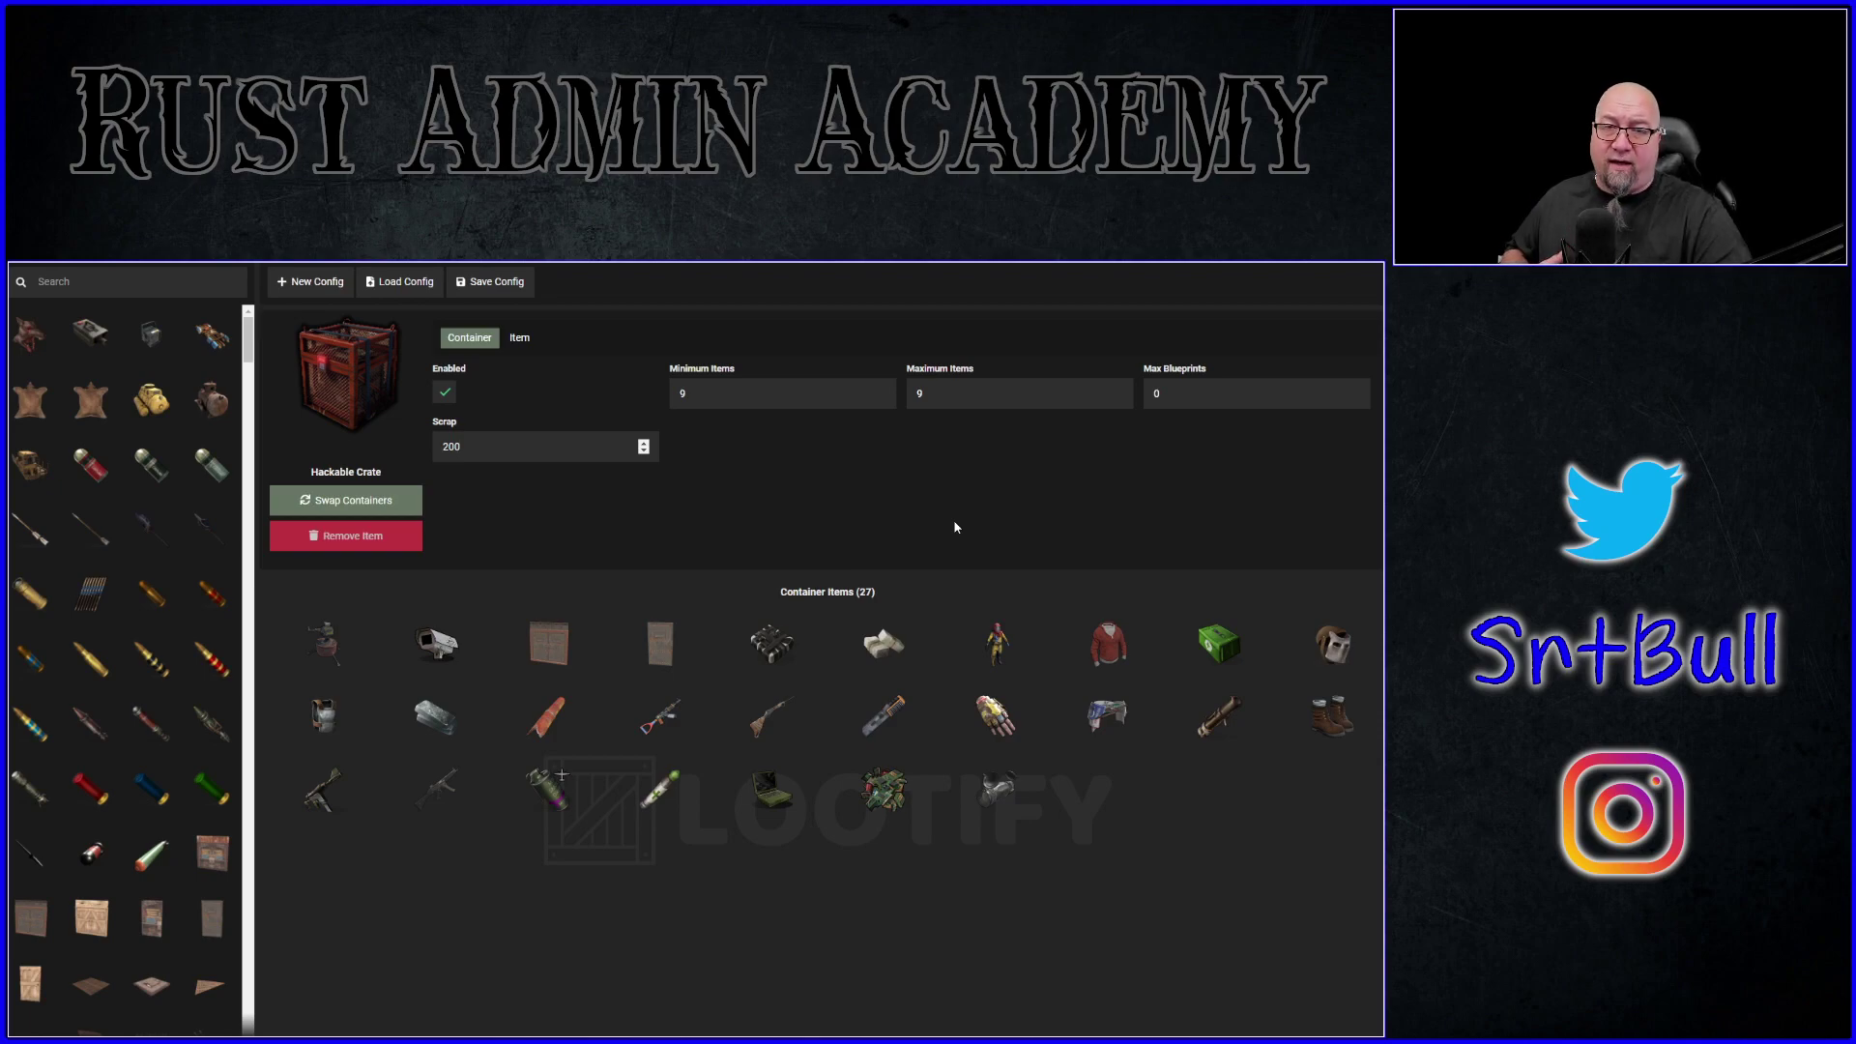
Switch from the Lootify editor to the uMod Better Loot plugin page
{"action": "key", "text": "ctrl+Tab"}
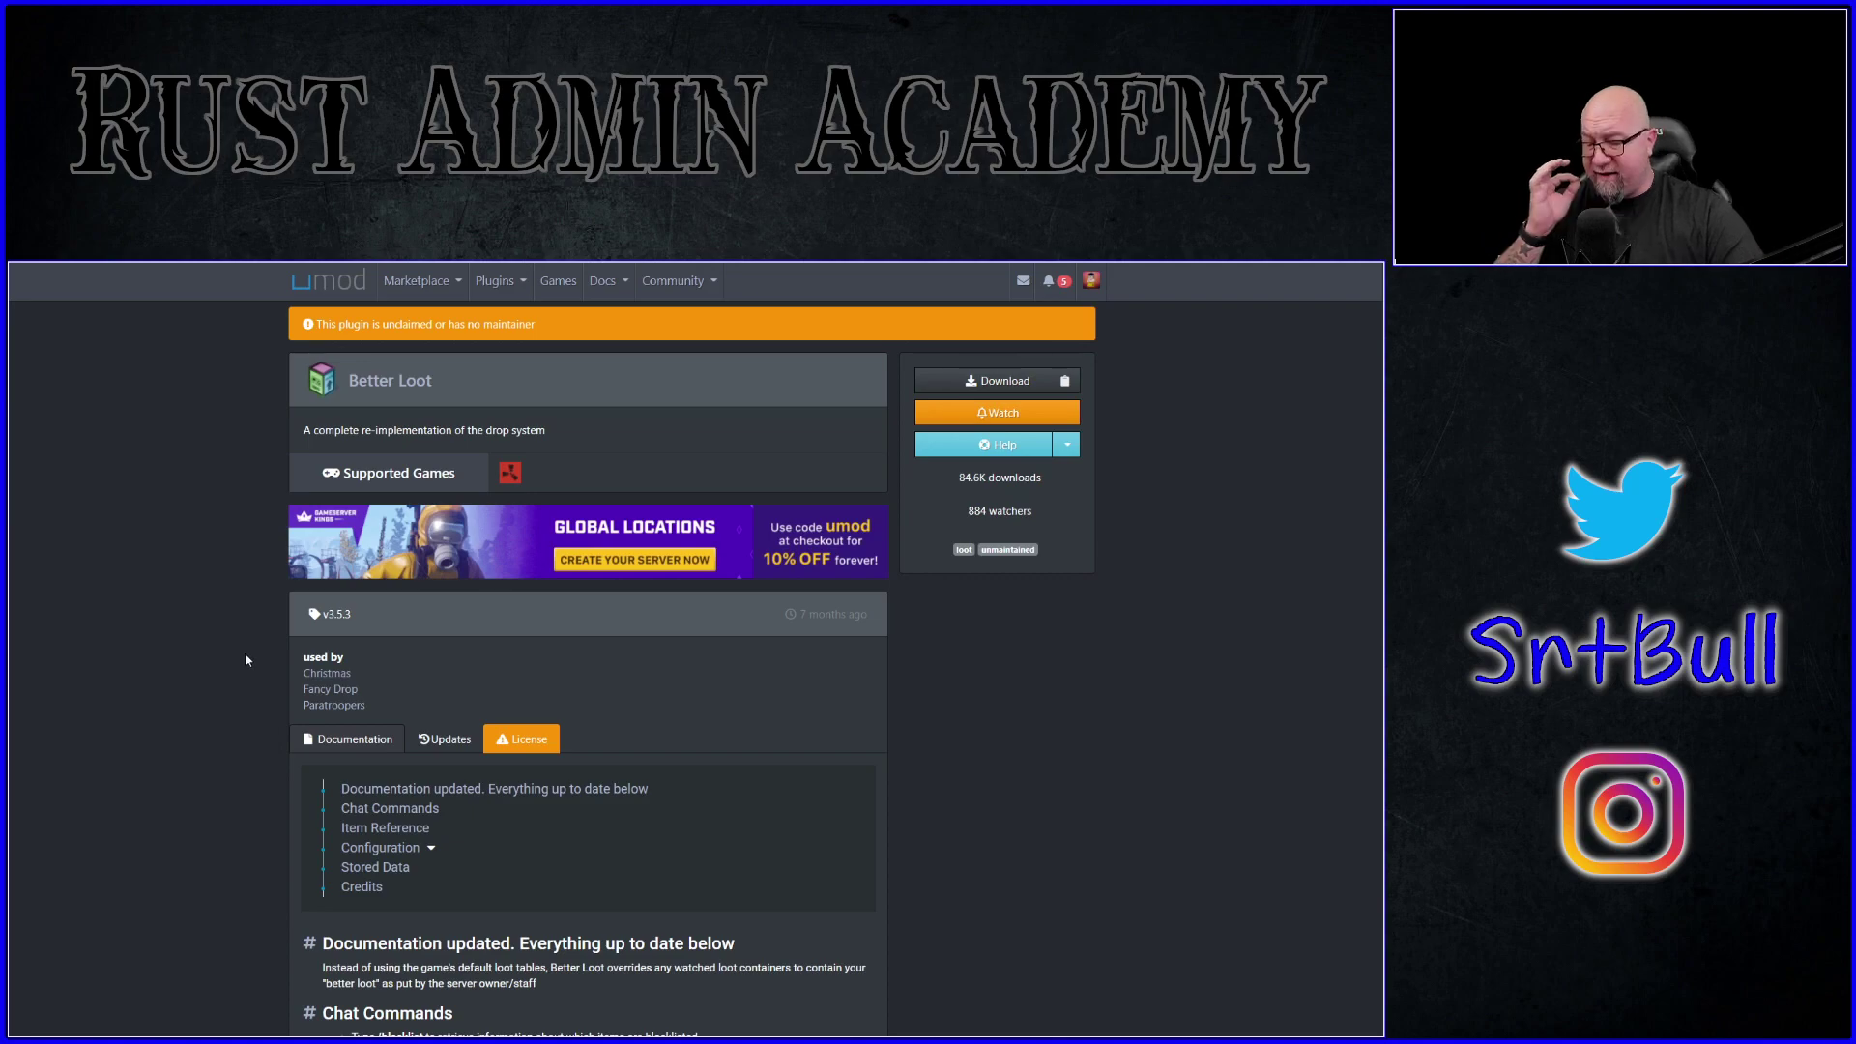
Download BetterLoot.cs (version 1.5.3) from uMod, glancing at the messages list
{"action": "left_click", "coordinate": [997, 380]}
{"action": "left_click", "coordinate": [1023, 280]}
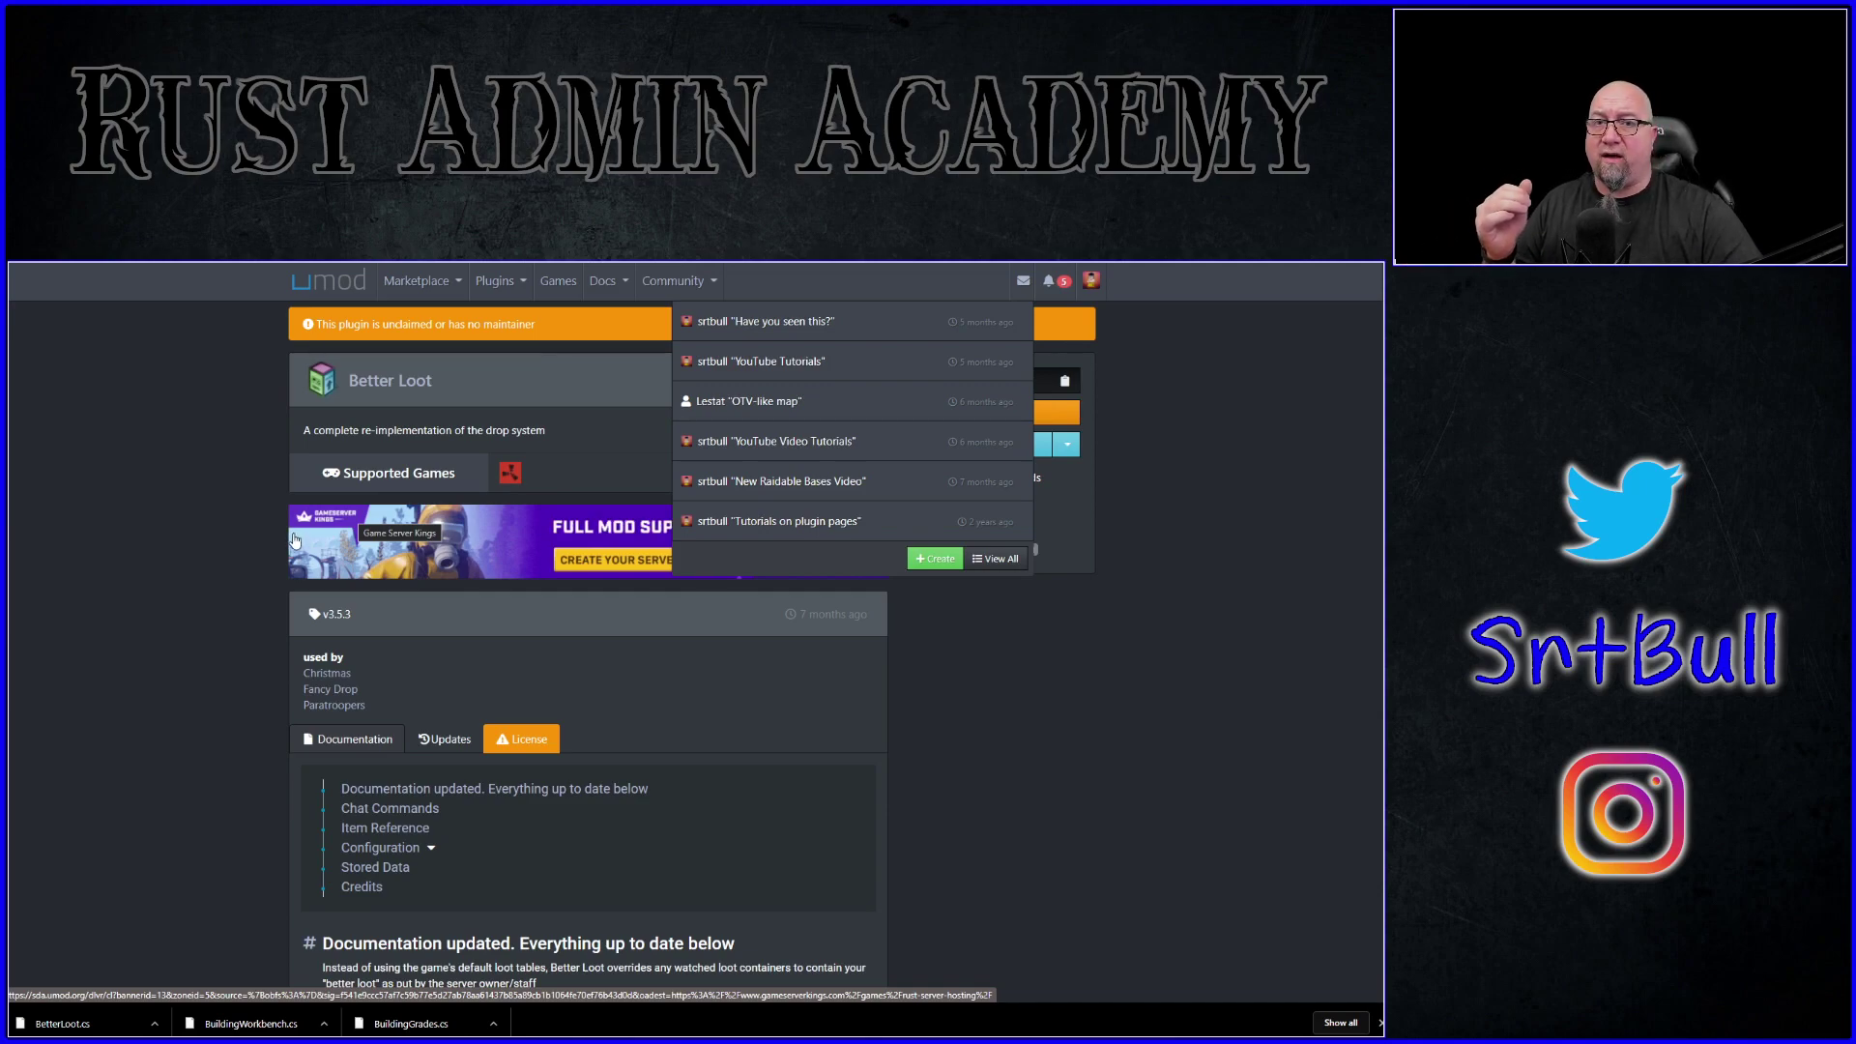
{"action": "left_click", "coordinate": [261, 452]}
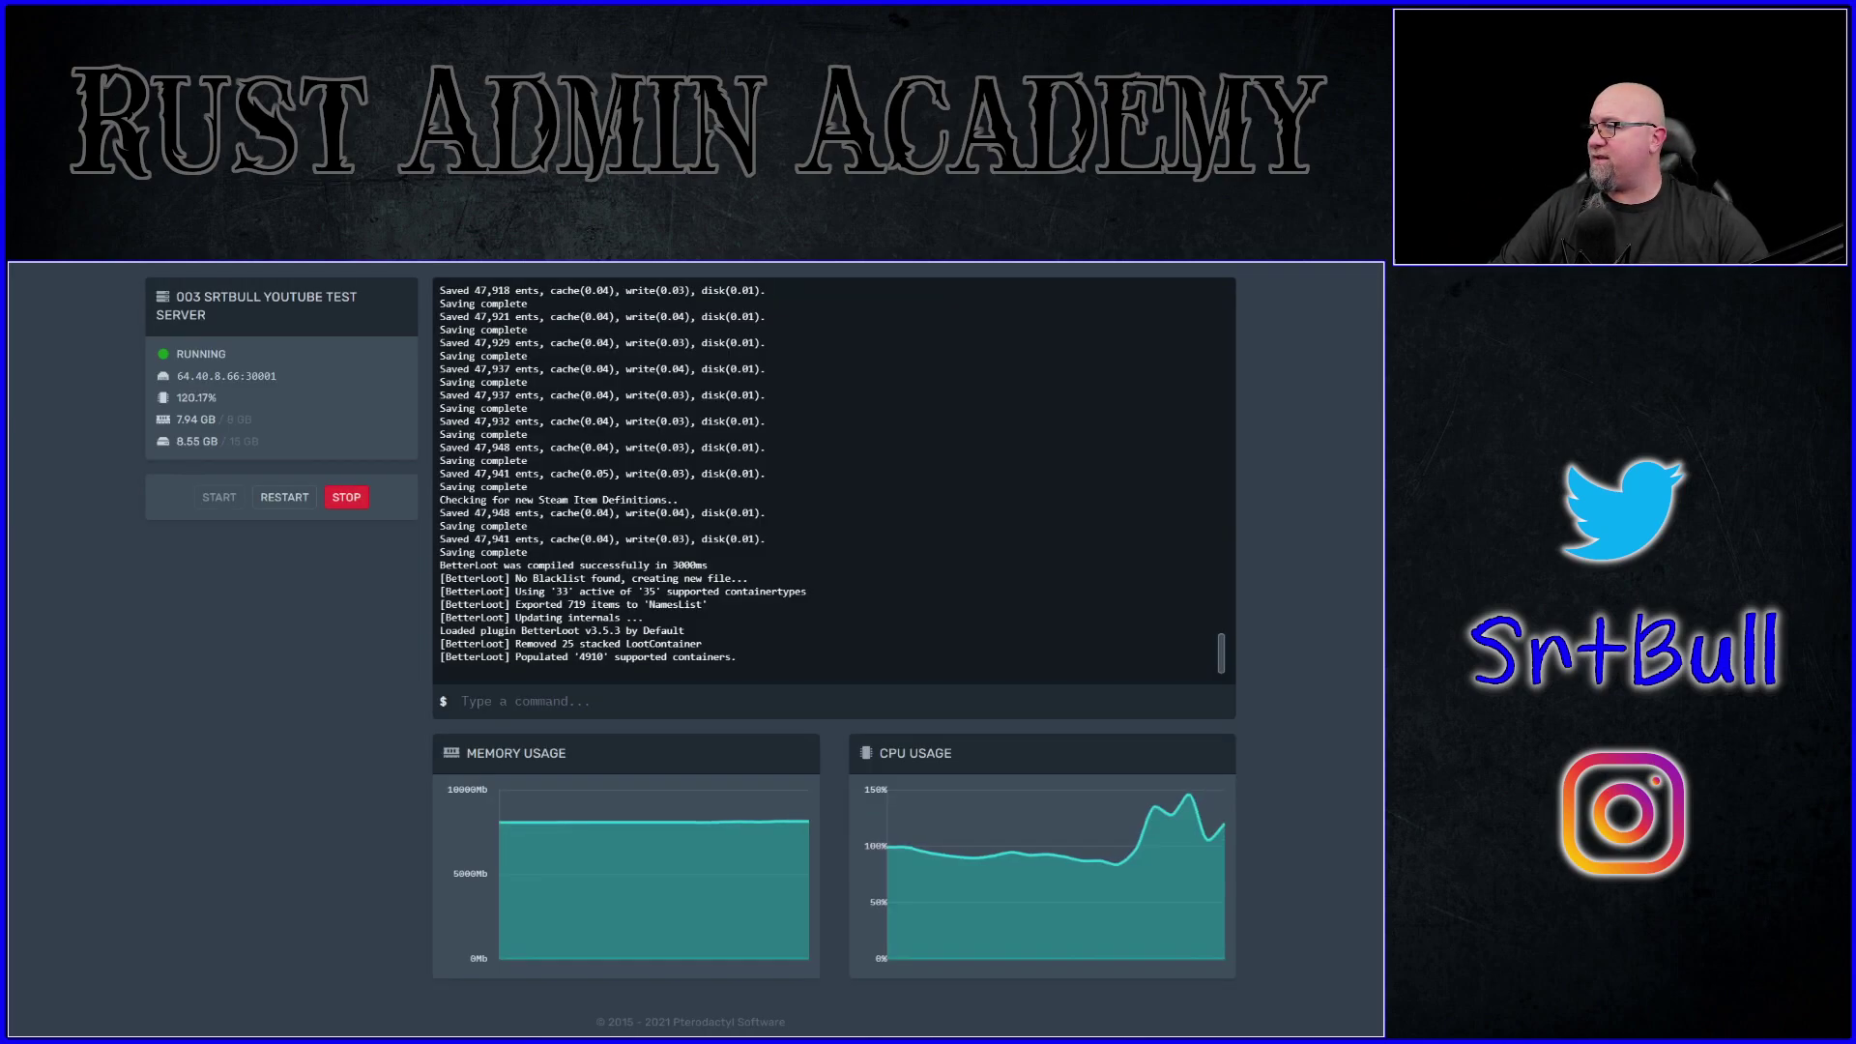
Mark the BetterLoot console lines, then download LootTables.json (91.3 kB) from oxide/data/BetterLoot
{"action": "left_click_drag", "start_coordinate": [440, 578], "coordinate": [726, 658]}
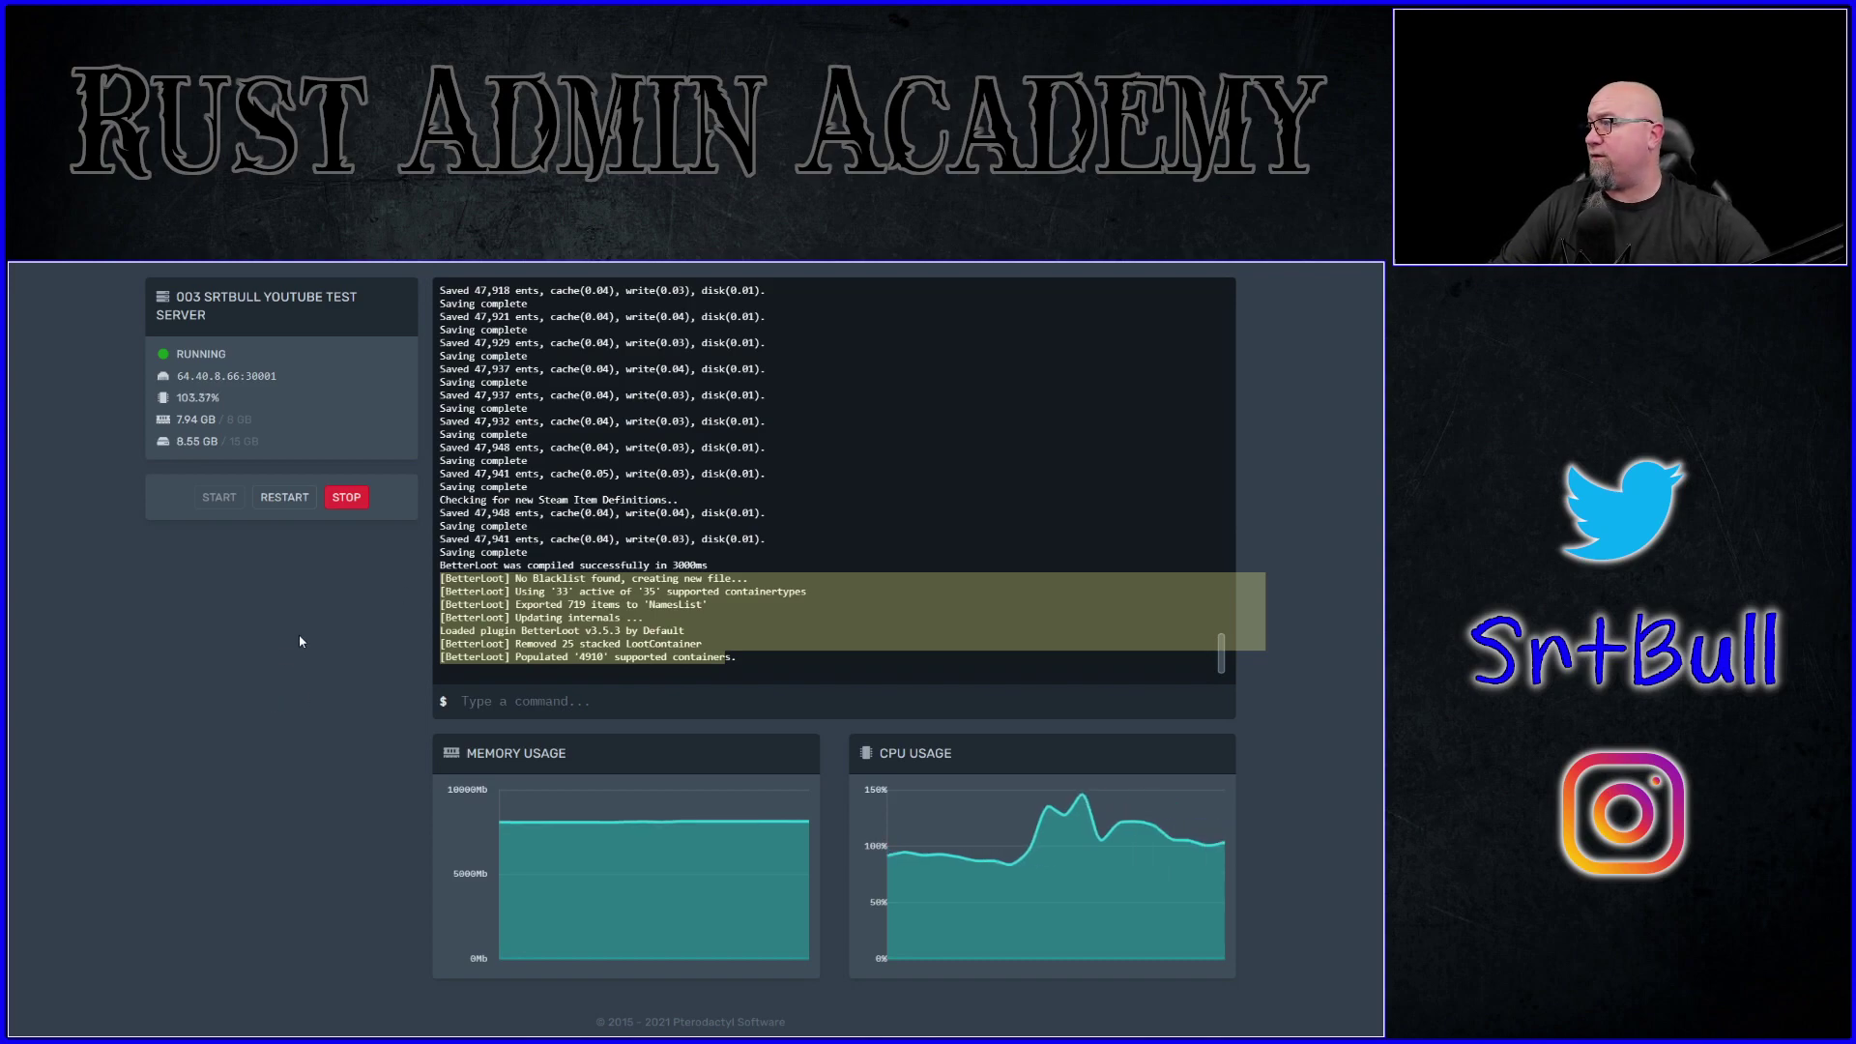
{"action": "scroll", "coordinate": [300, 641], "scroll_direction": "up", "scroll_amount": 1}
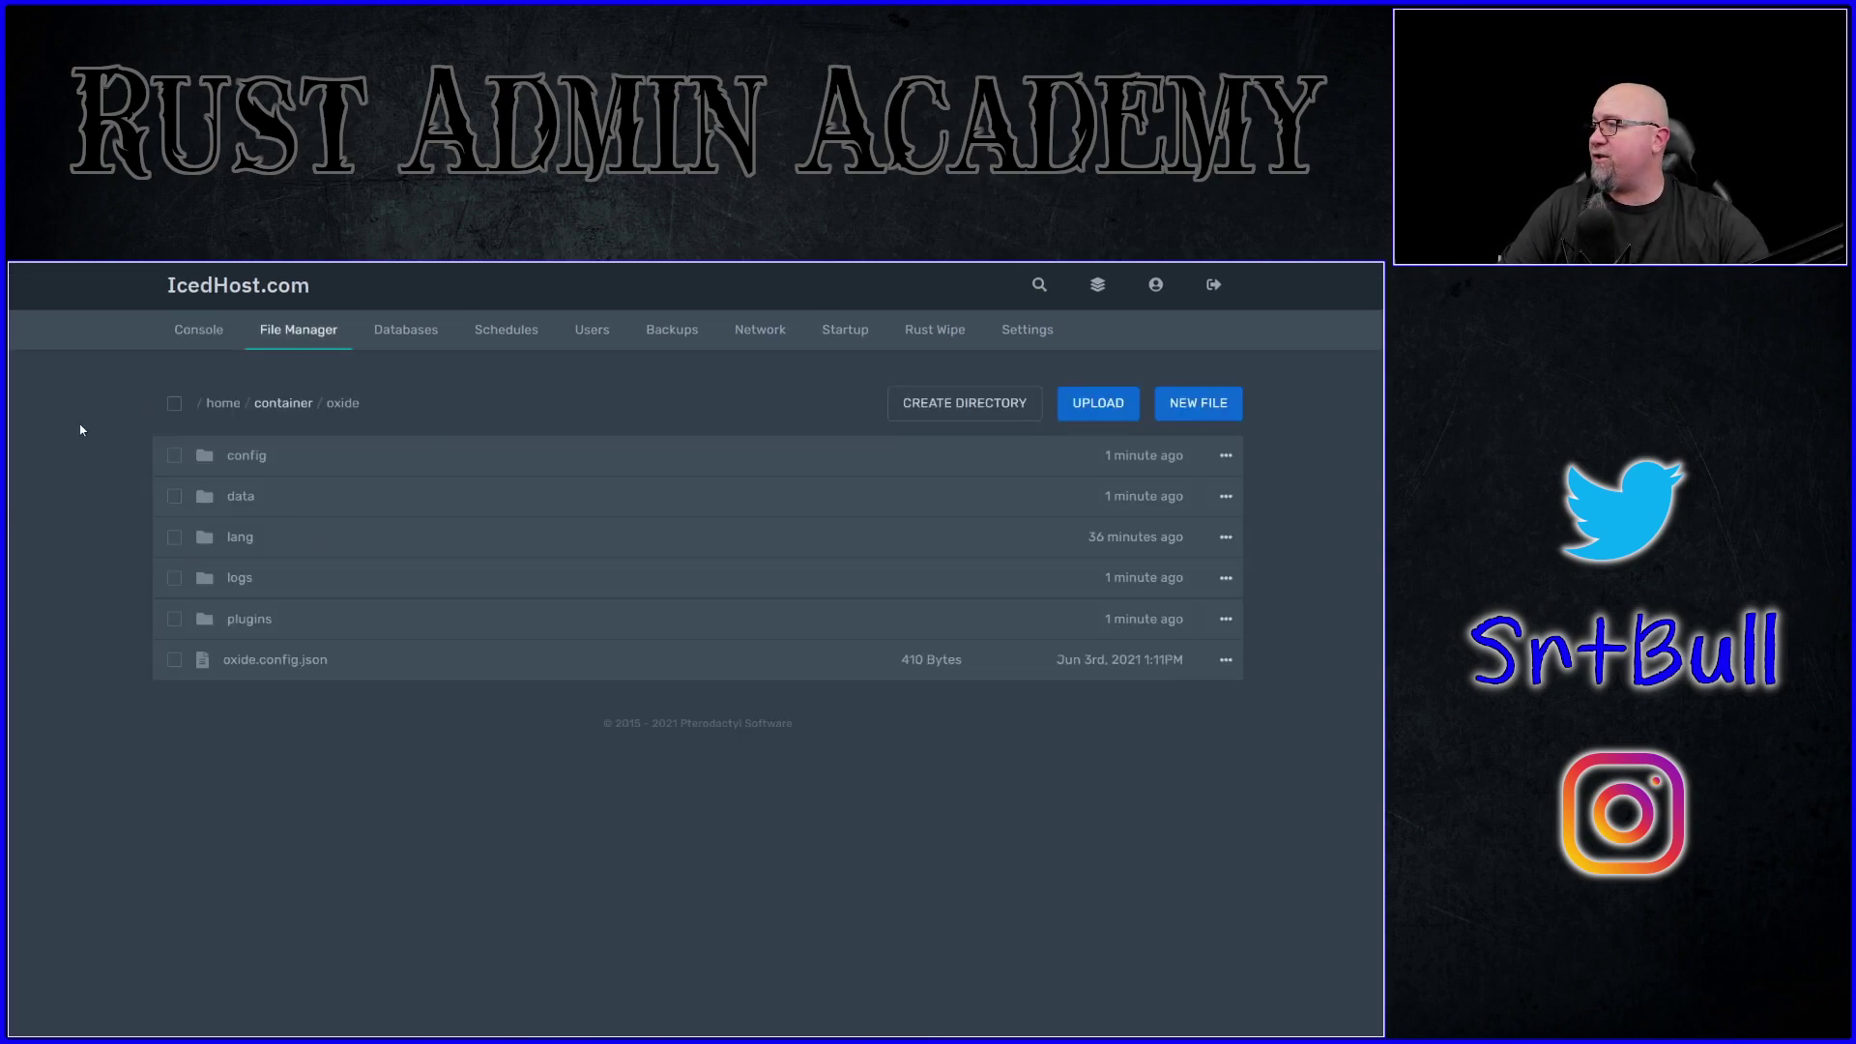
{"action": "left_click", "coordinate": [244, 497]}
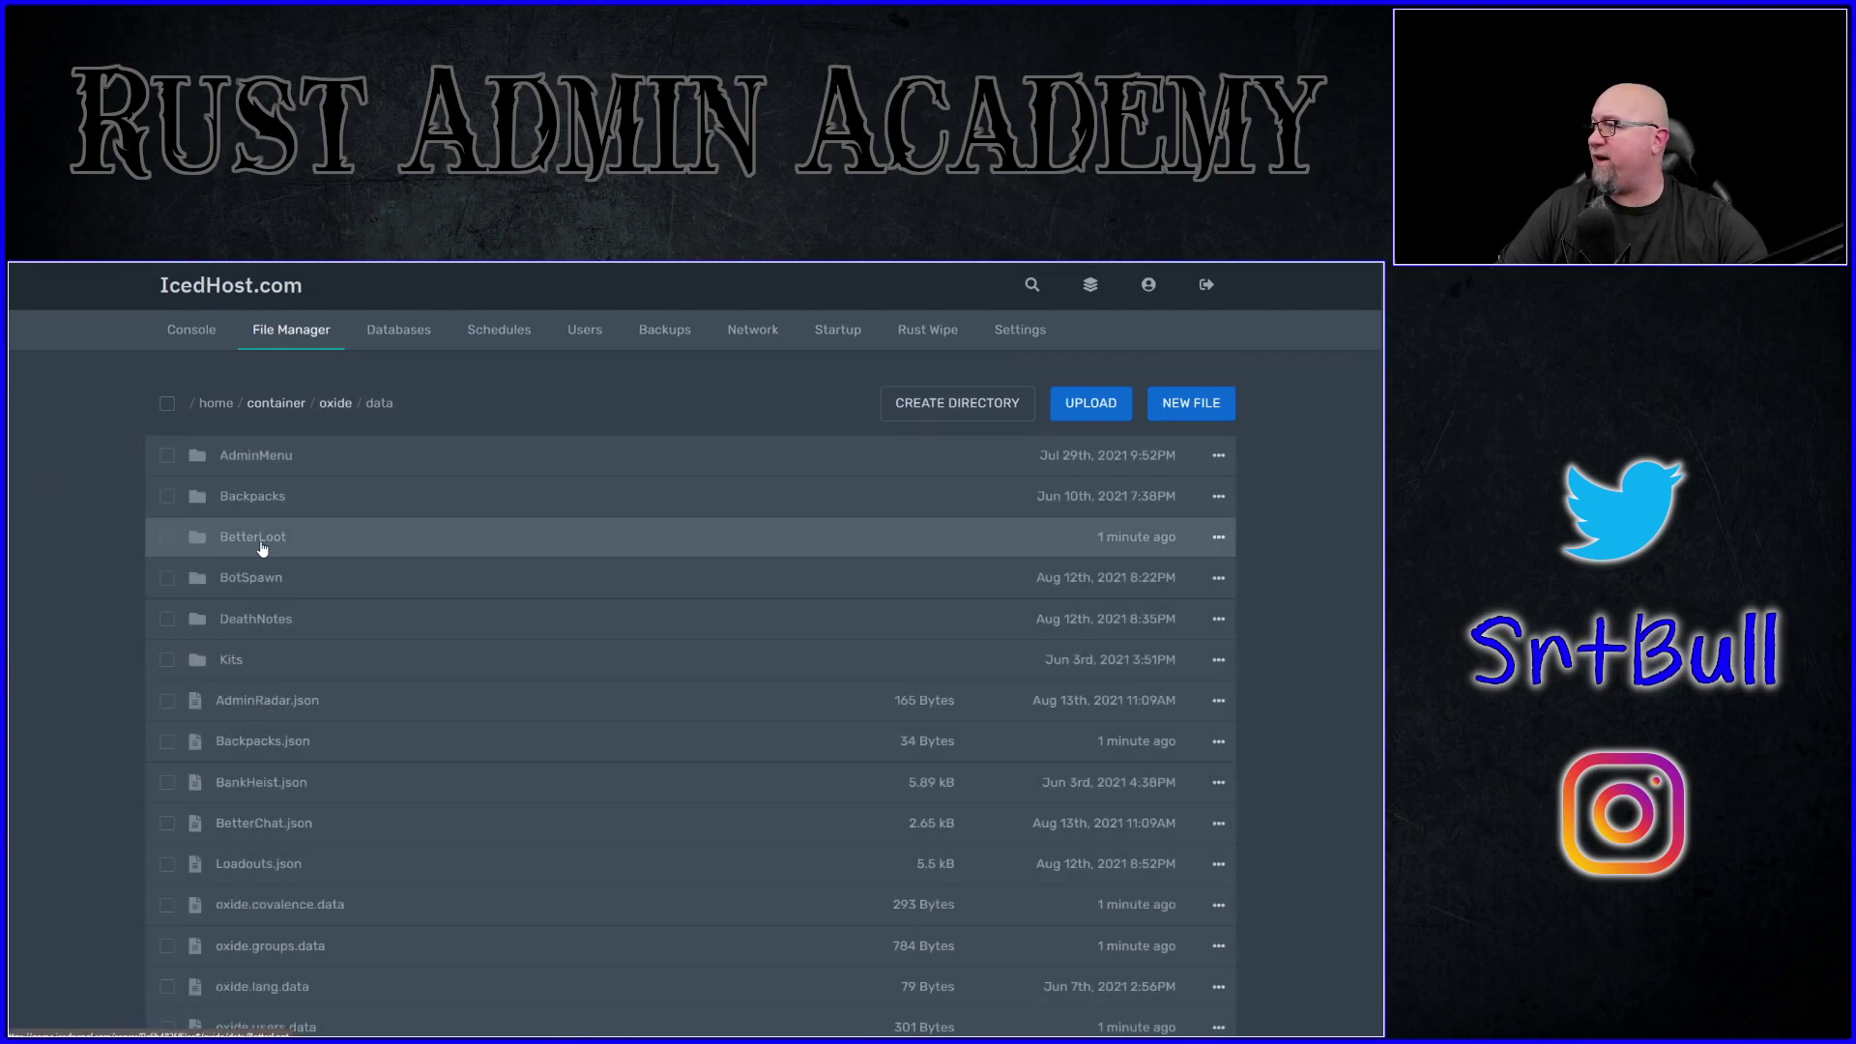
{"action": "left_click", "coordinate": [261, 541]}
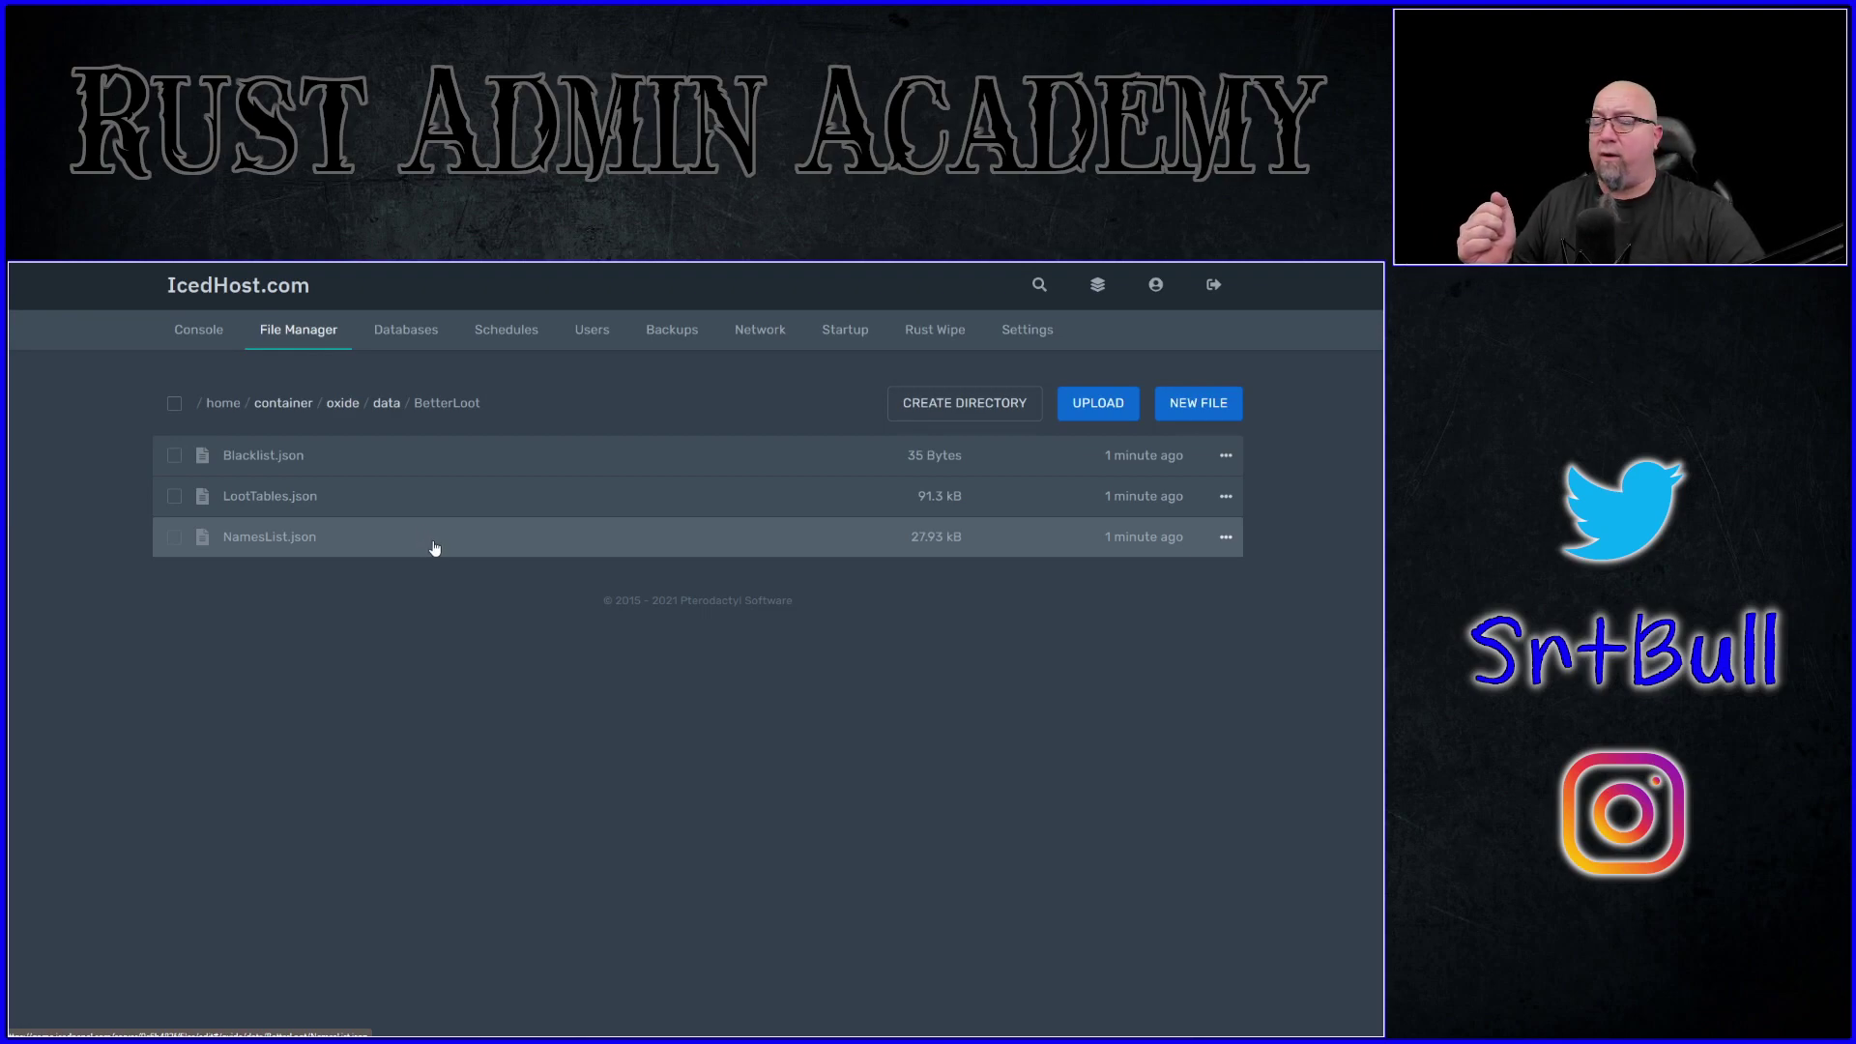
{"action": "left_click", "coordinate": [1226, 496]}
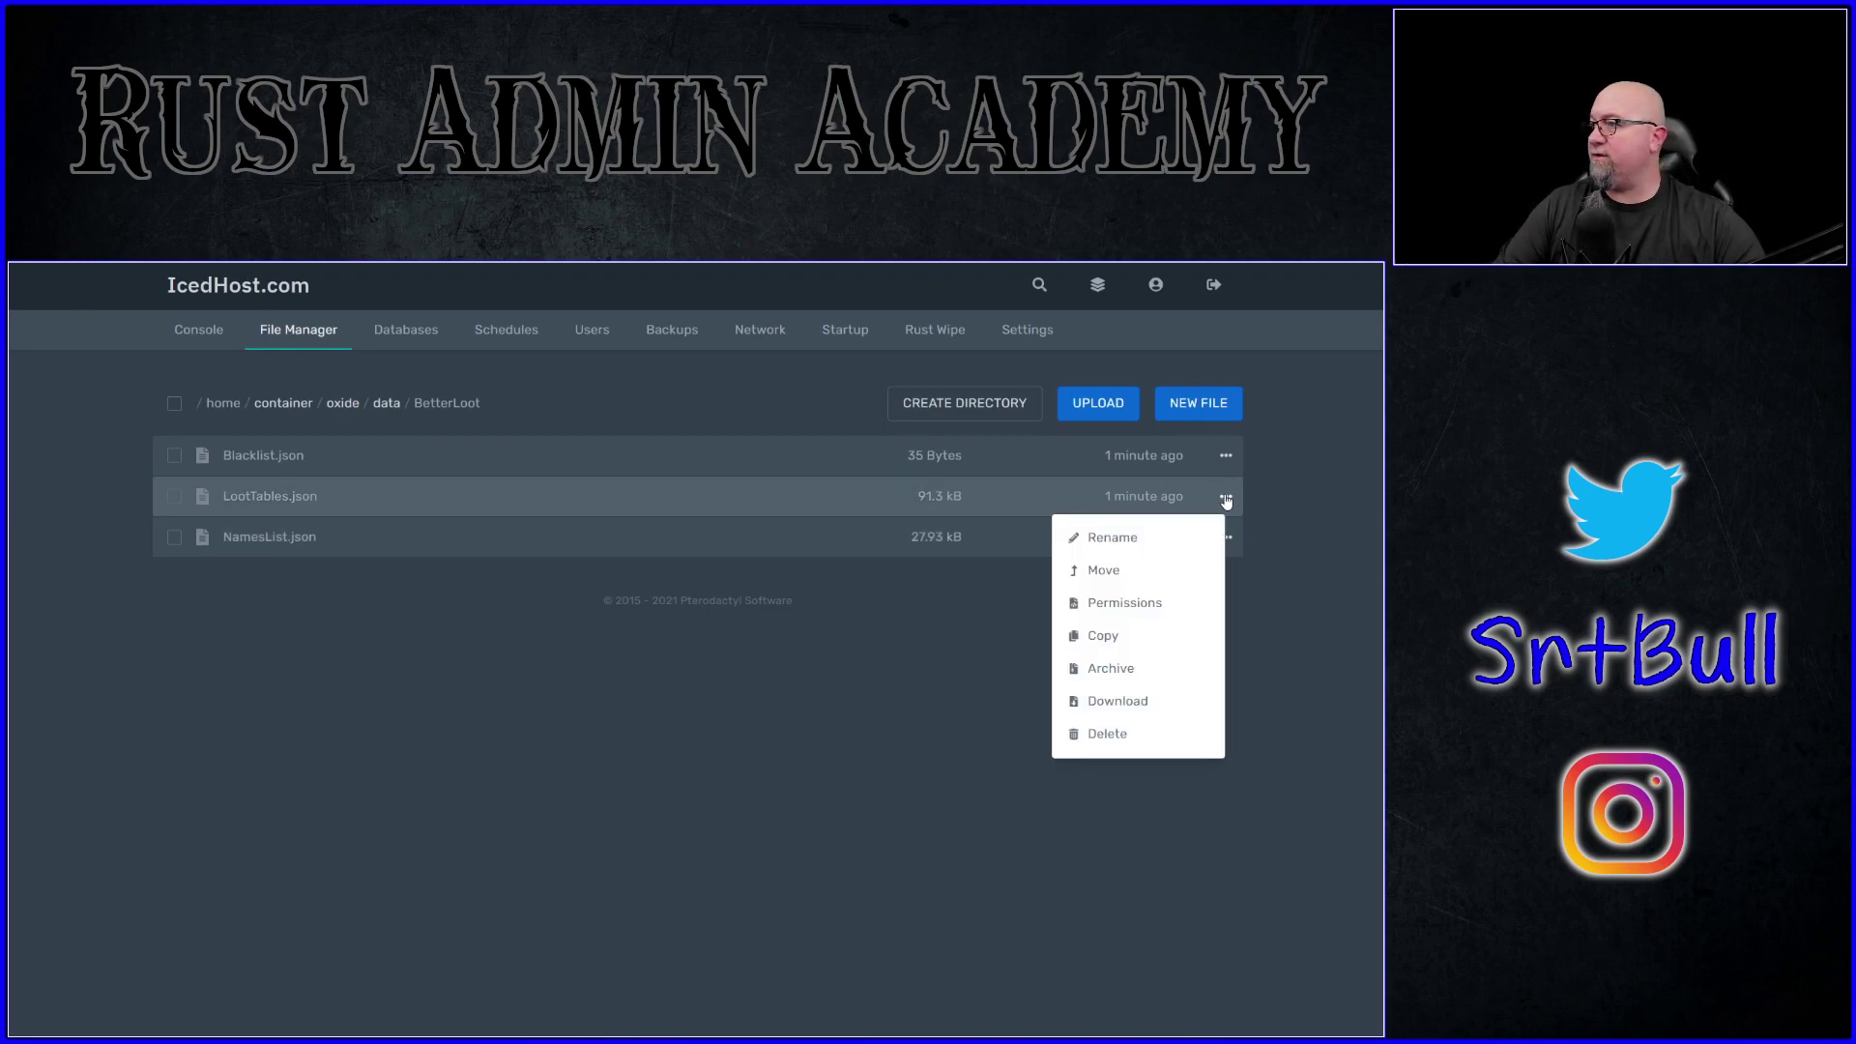
{"action": "left_click", "coordinate": [1138, 704]}
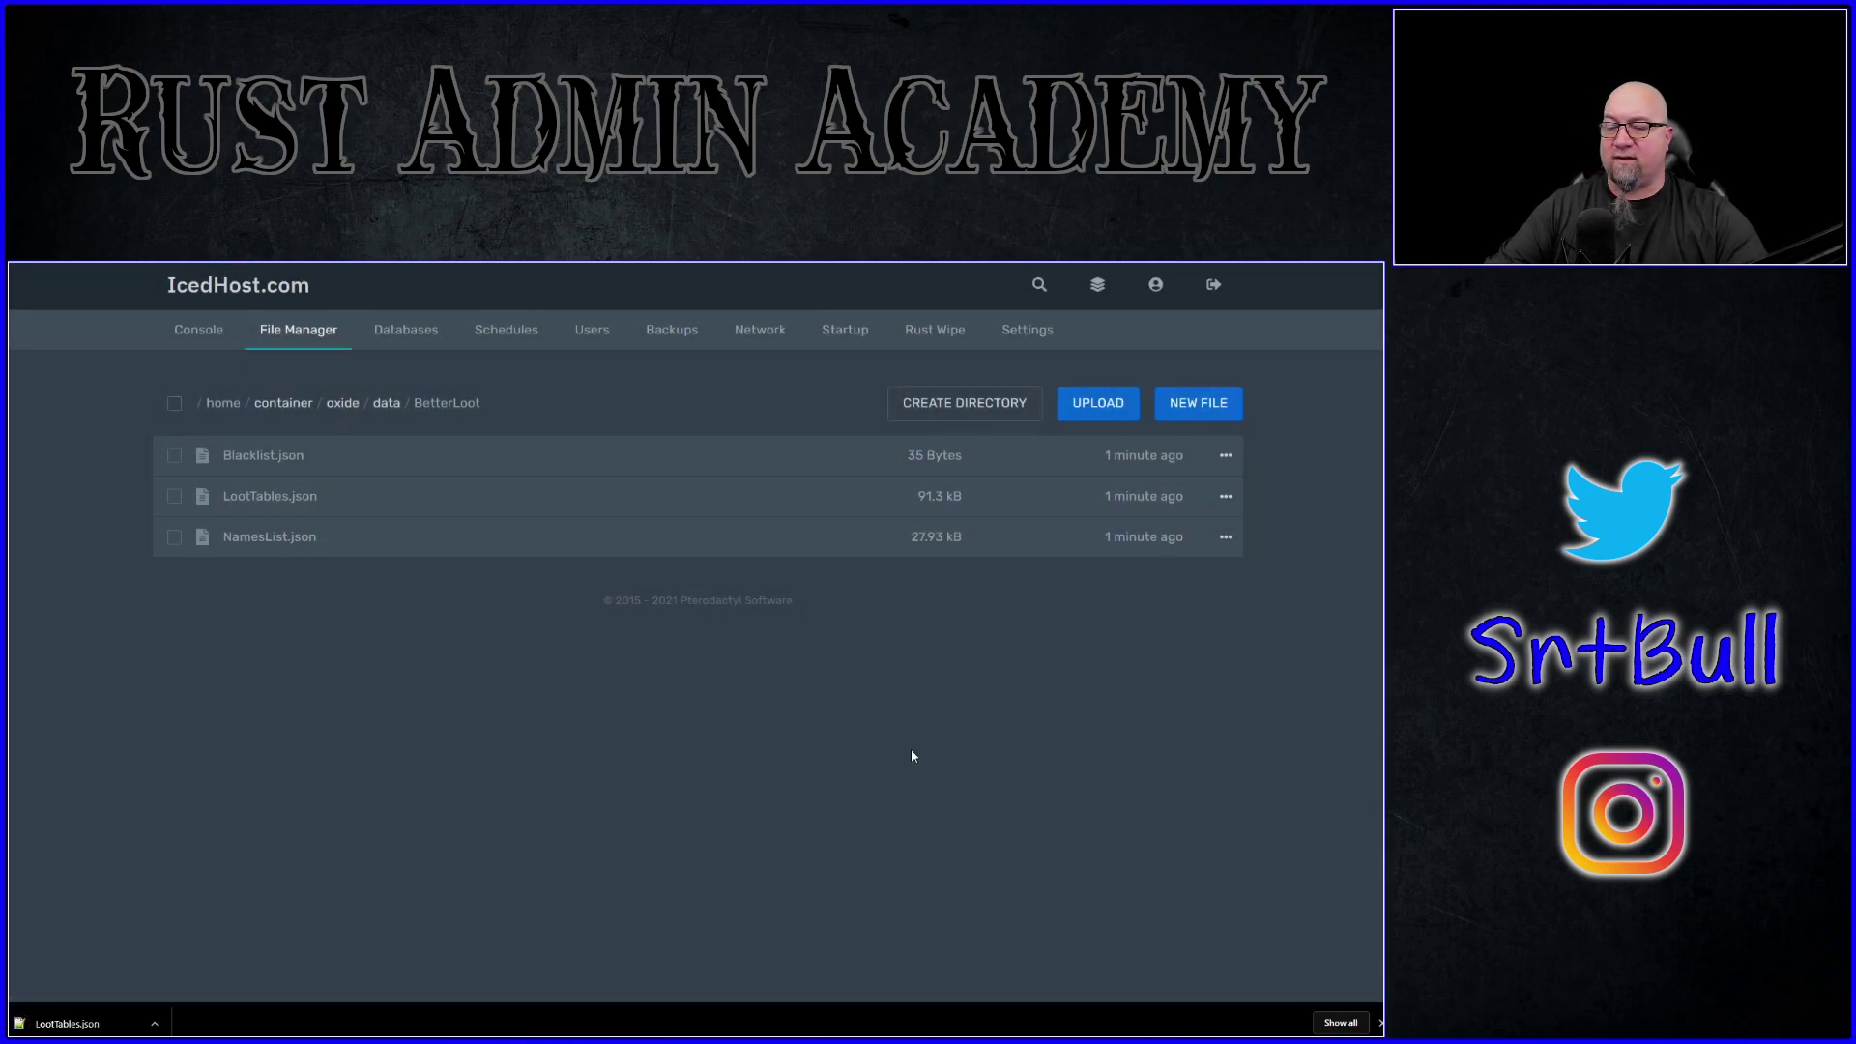
Load LootTables.json into Lootify via Load Config, giving the Hackable Crate 94 items
{"action": "key", "text": "F11"}
{"action": "key", "text": "ctrl+Tab"}
{"action": "key", "text": "F11"}
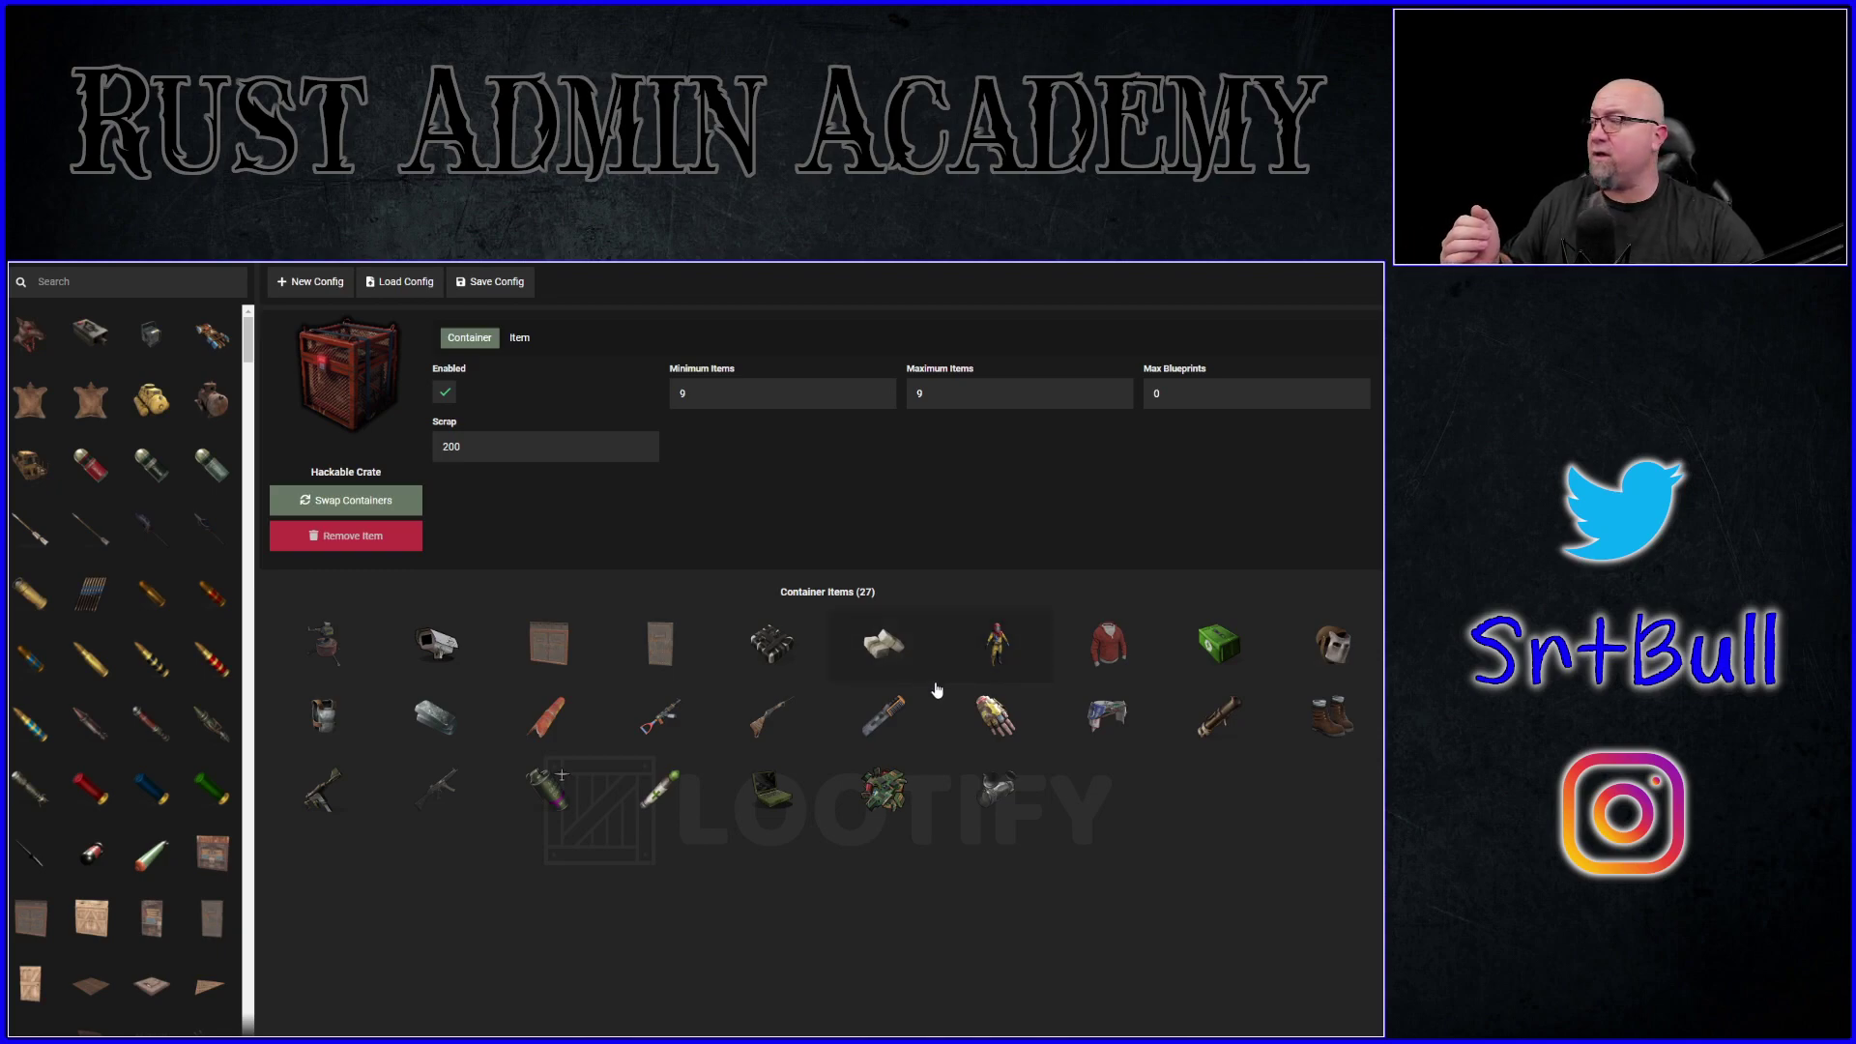
{"action": "left_click", "coordinate": [405, 287]}
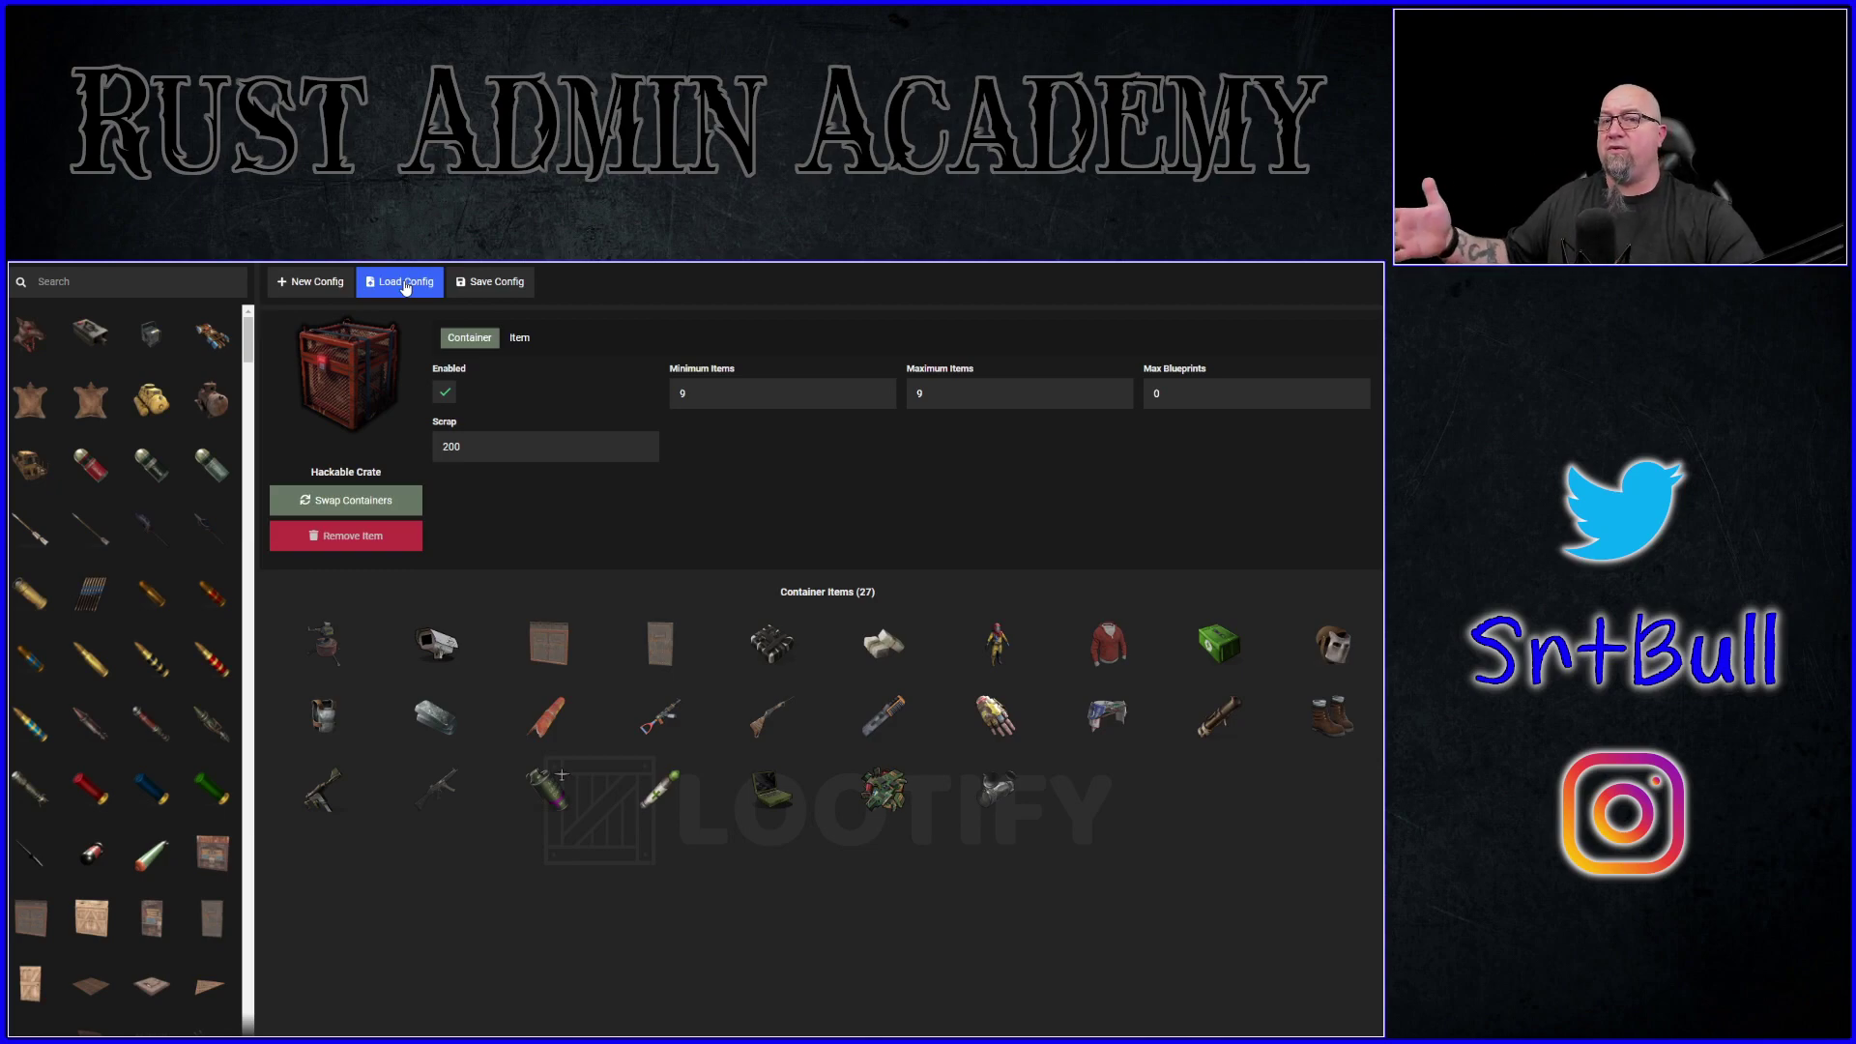
{"action": "left_click", "coordinate": [405, 287]}
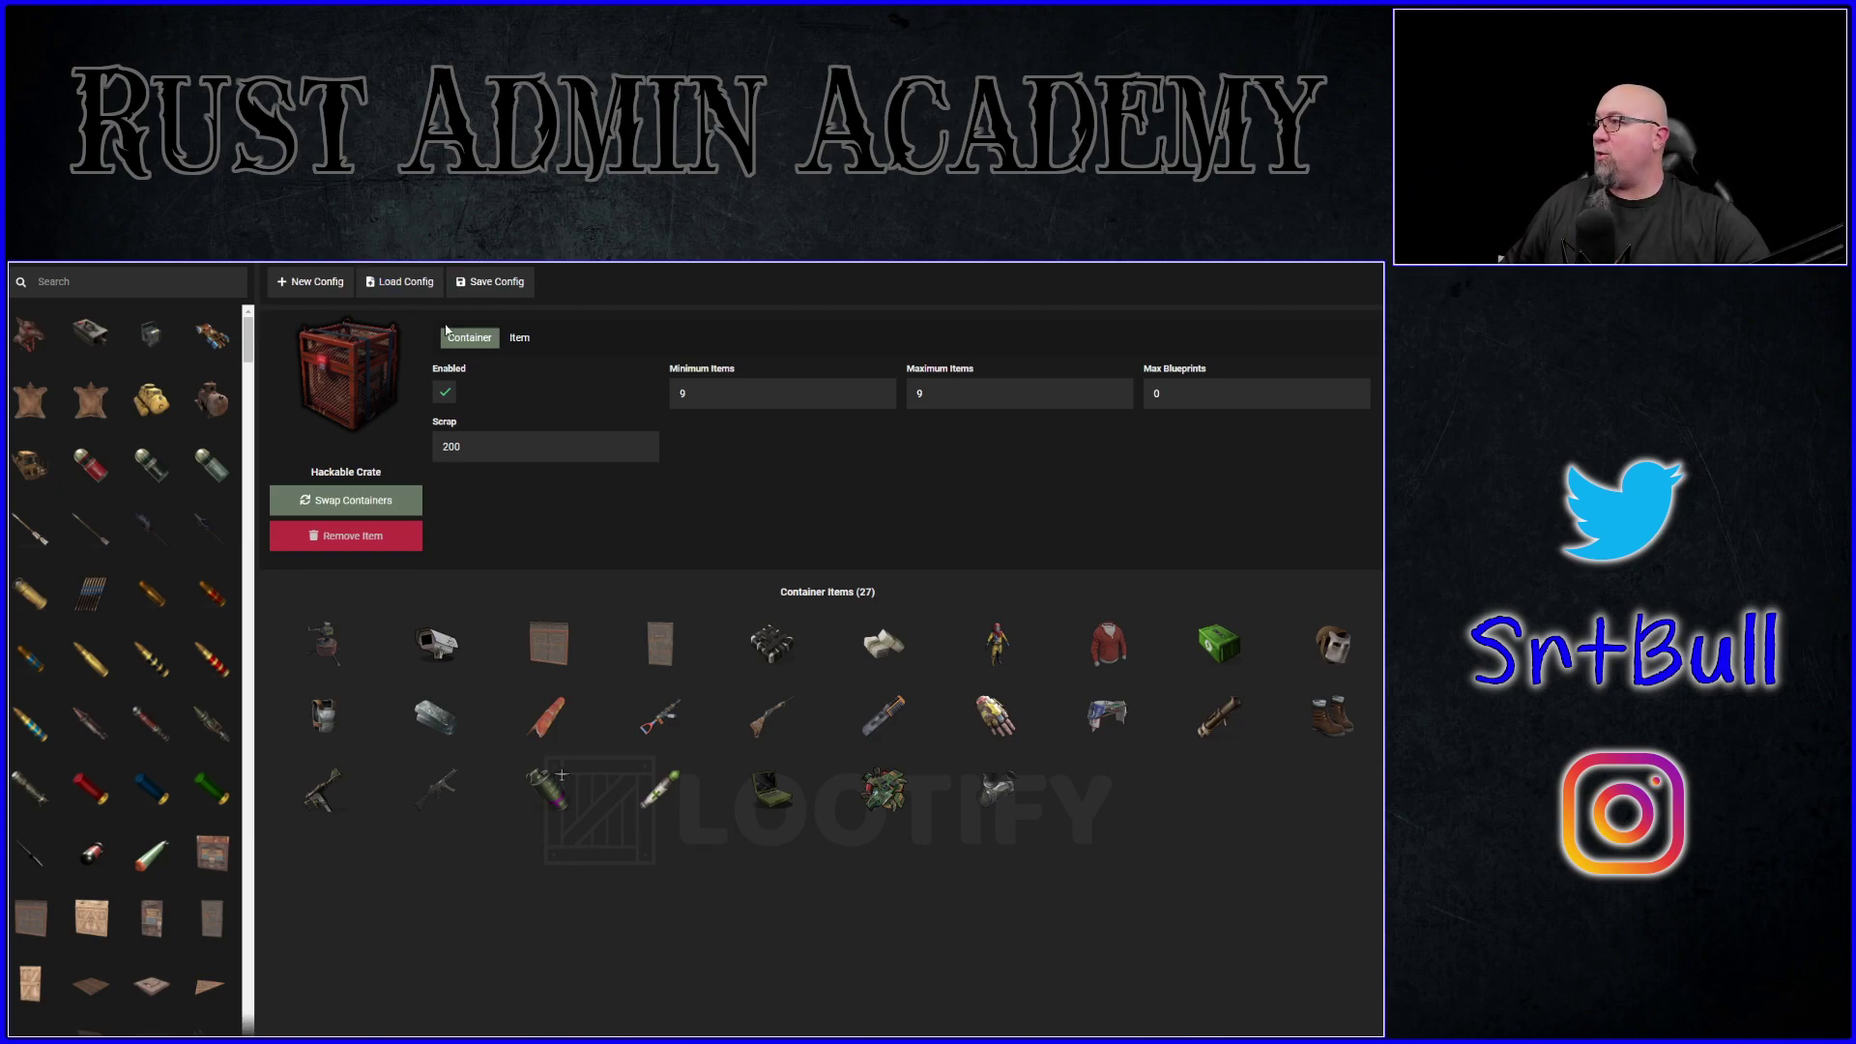
{"action": "left_click", "coordinate": [413, 282]}
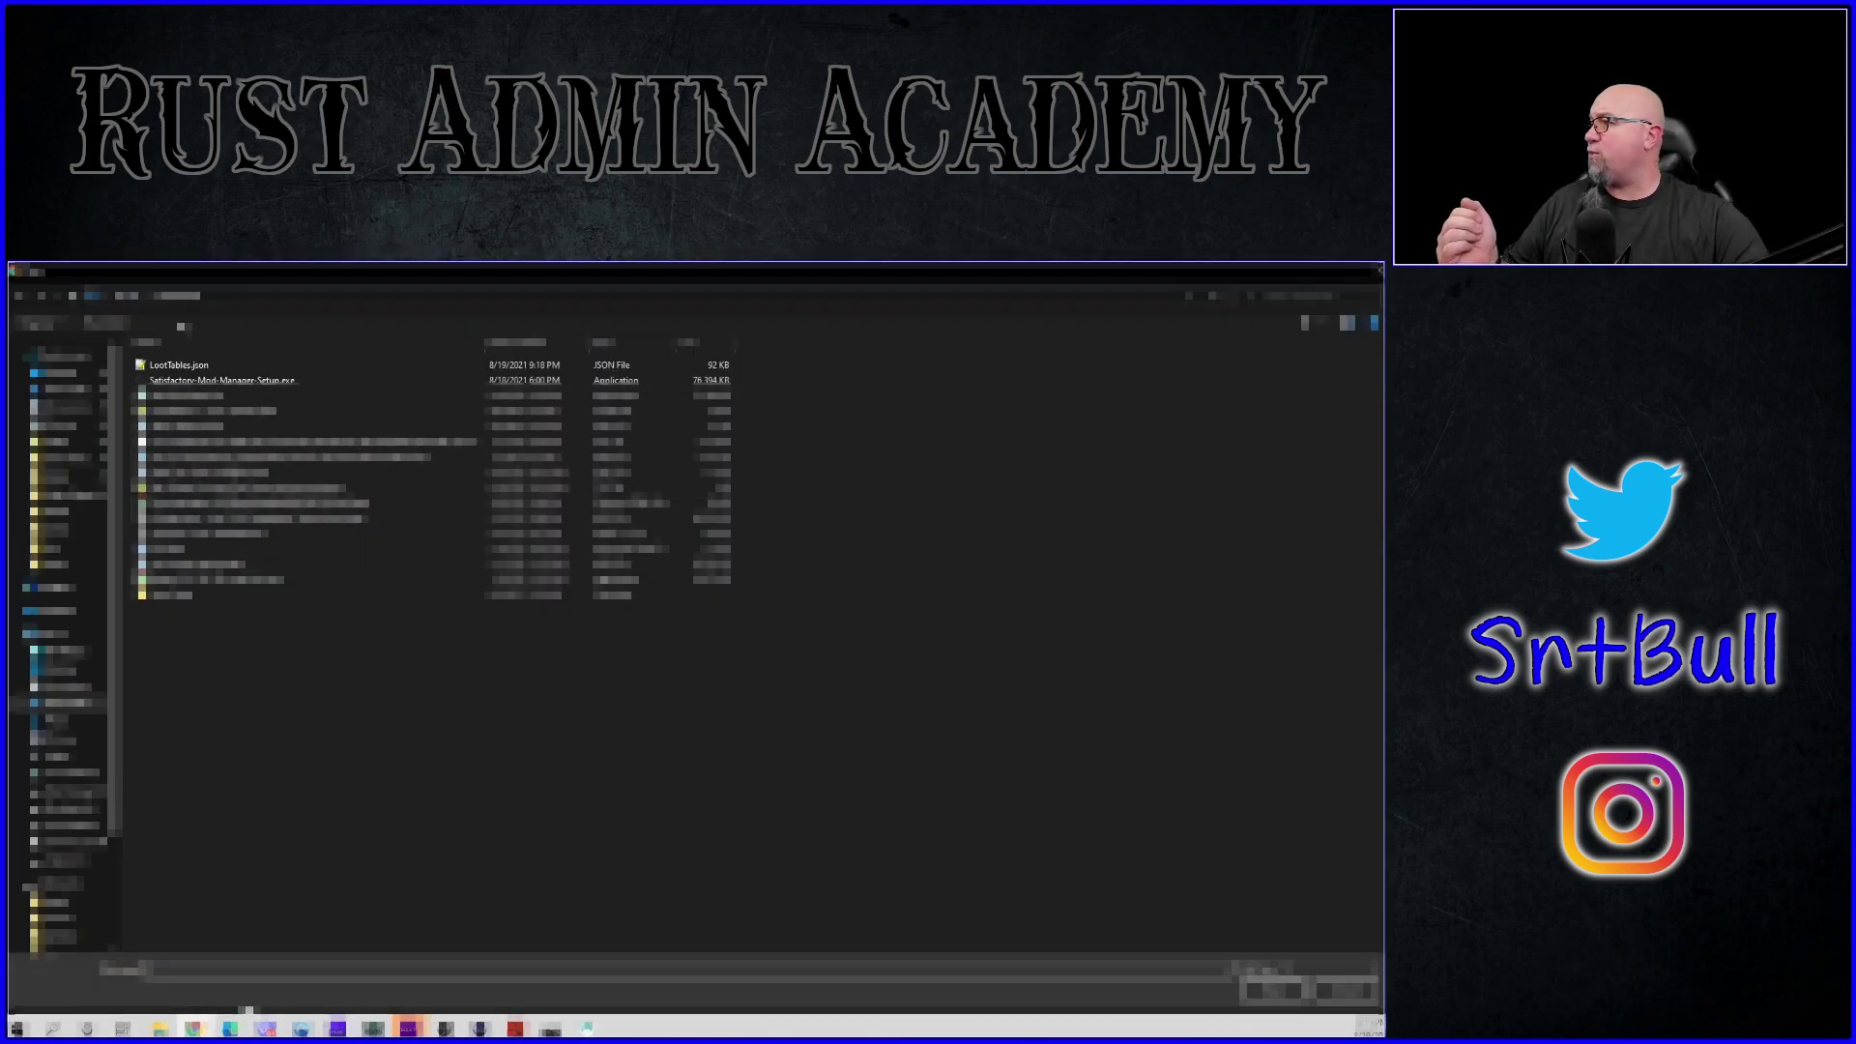
{"action": "left_click", "coordinate": [202, 368]}
{"action": "double_click", "coordinate": [202, 369]}
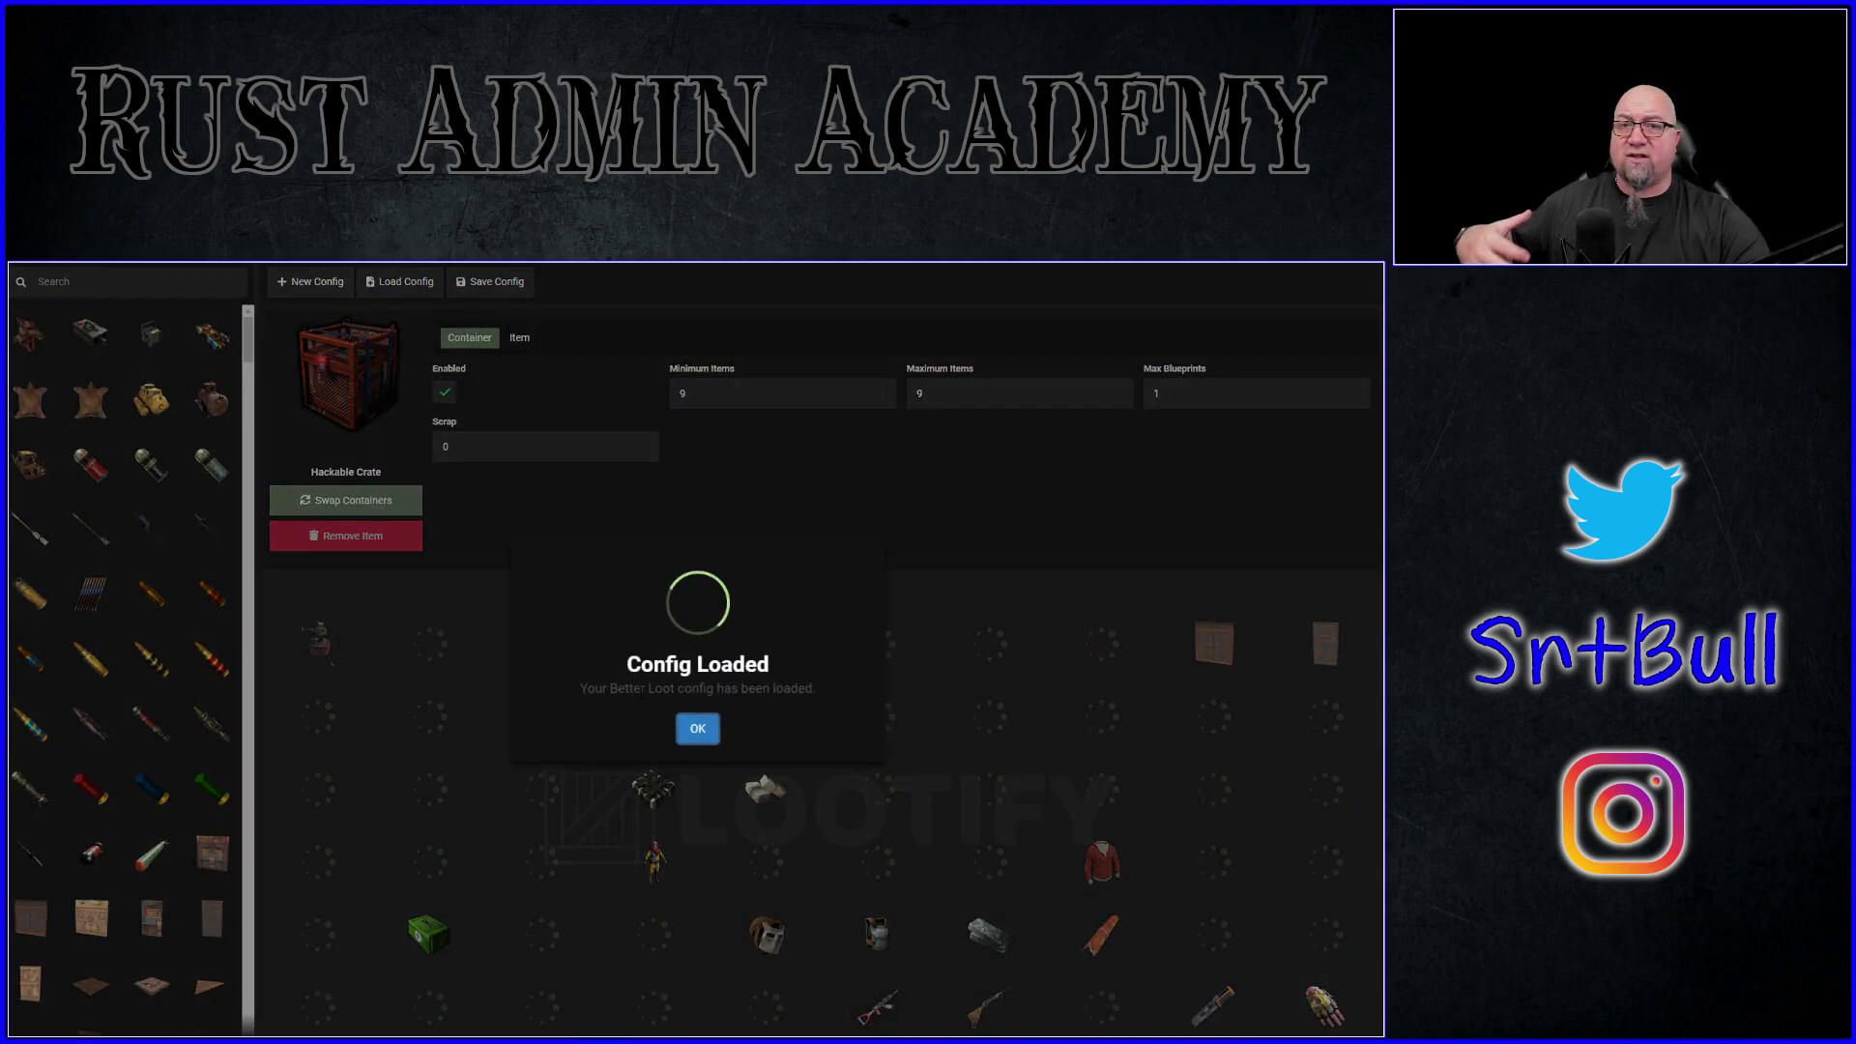
{"action": "left_click", "coordinate": [695, 730]}
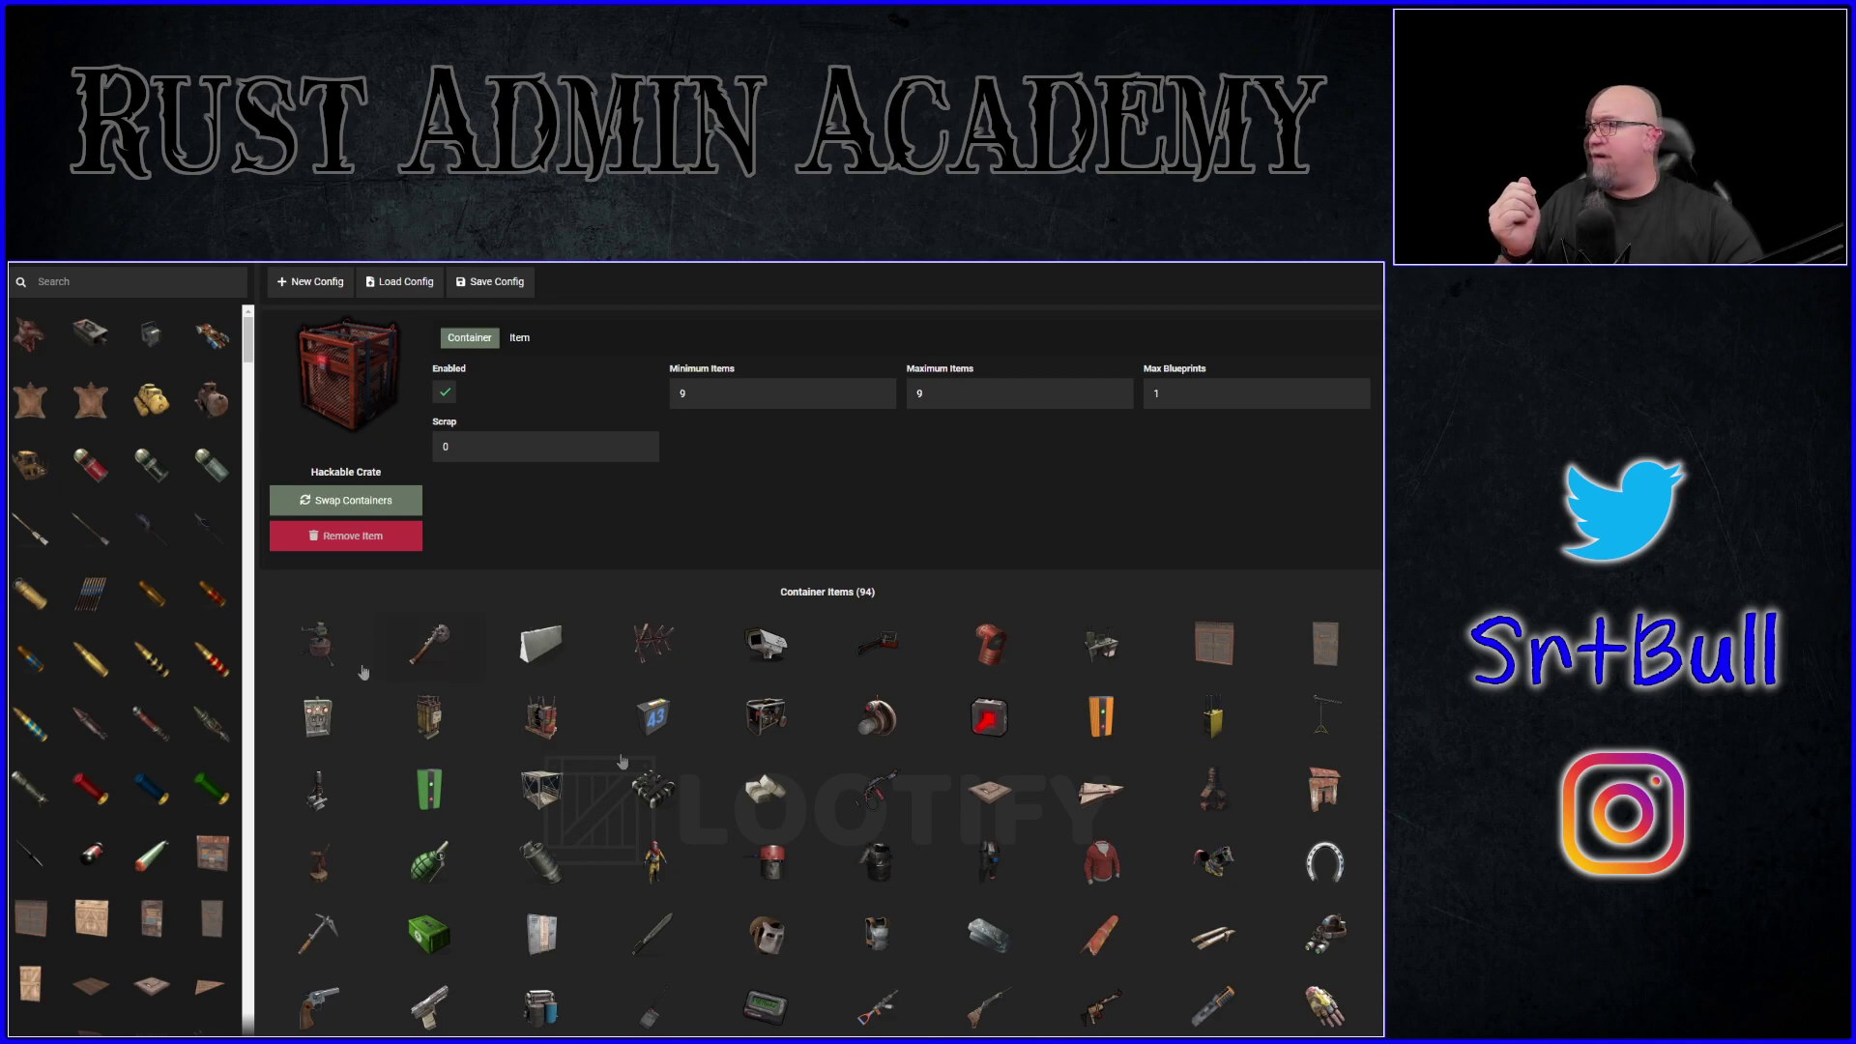
Add a Storage Monitor to the Hackable Crate's container items, bringing it to 95
{"action": "scroll", "coordinate": [880, 734], "scroll_direction": "down", "scroll_amount": 2}
{"action": "scroll", "coordinate": [896, 752], "scroll_direction": "down", "scroll_amount": 3}
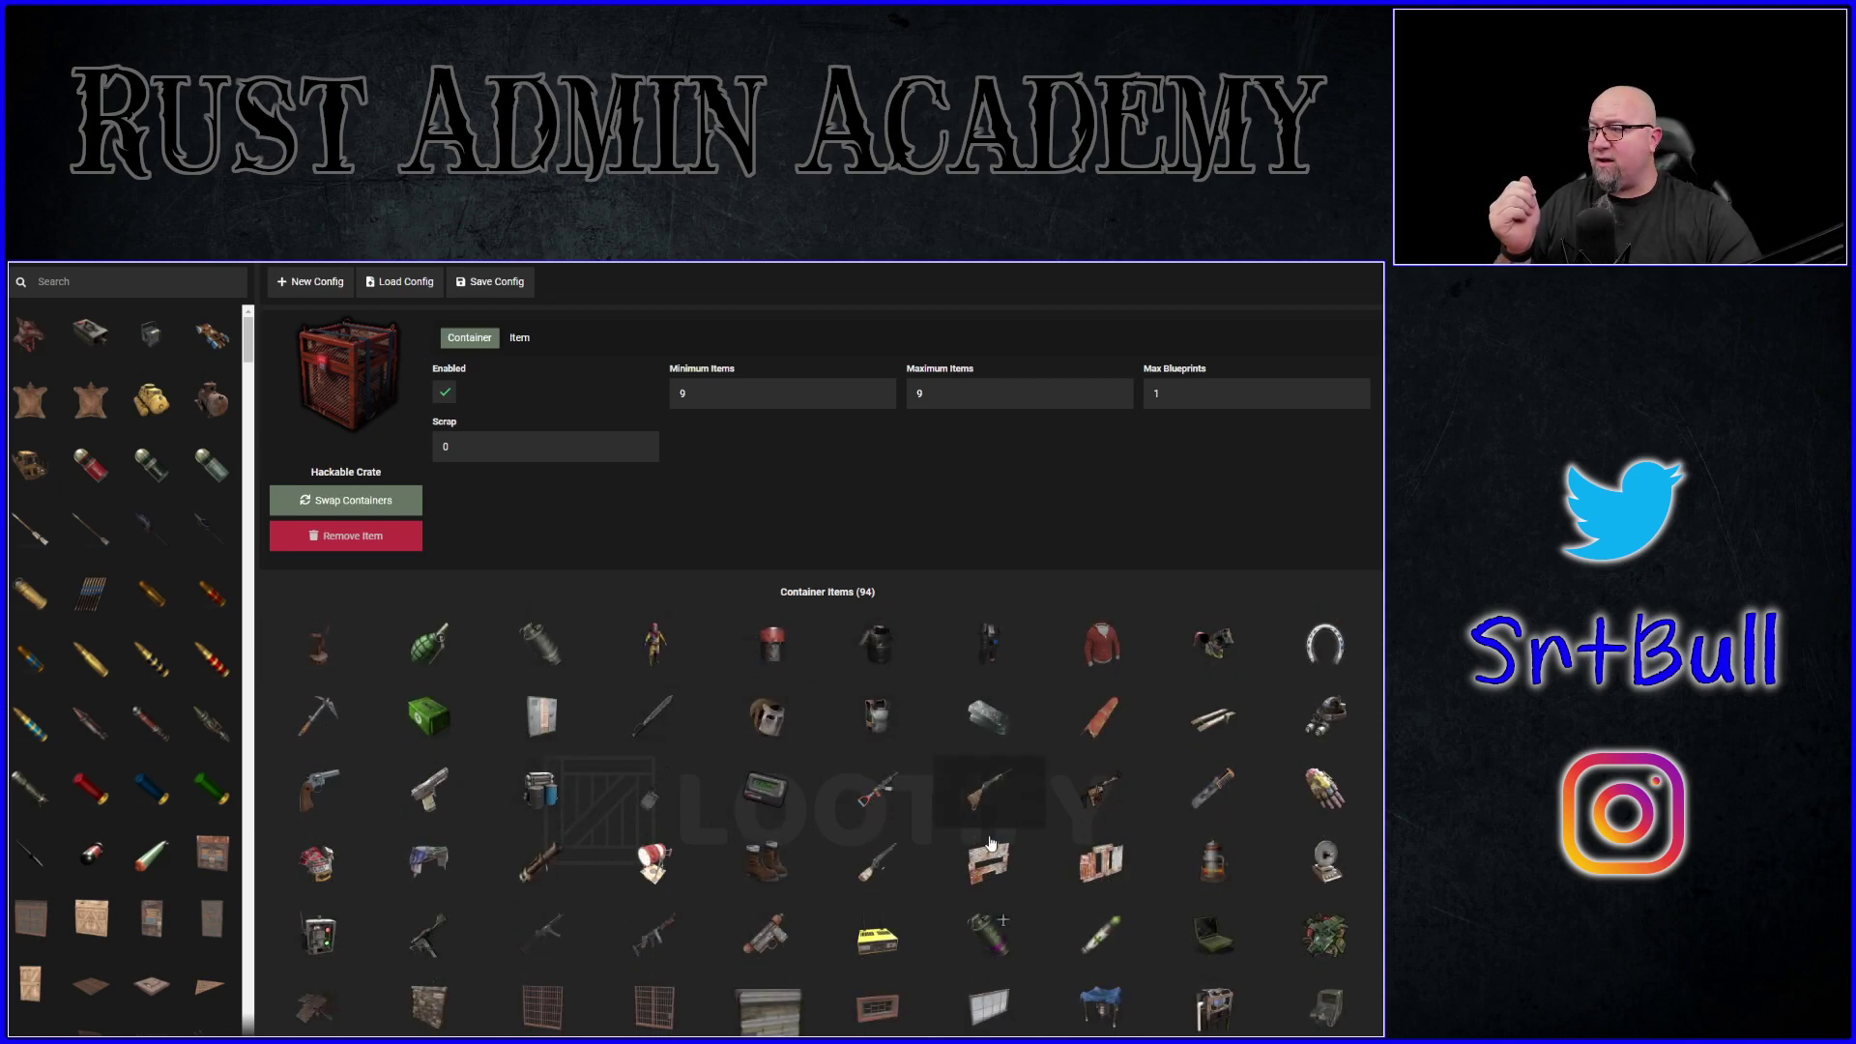
{"action": "scroll", "coordinate": [957, 854], "scroll_direction": "down", "scroll_amount": 1}
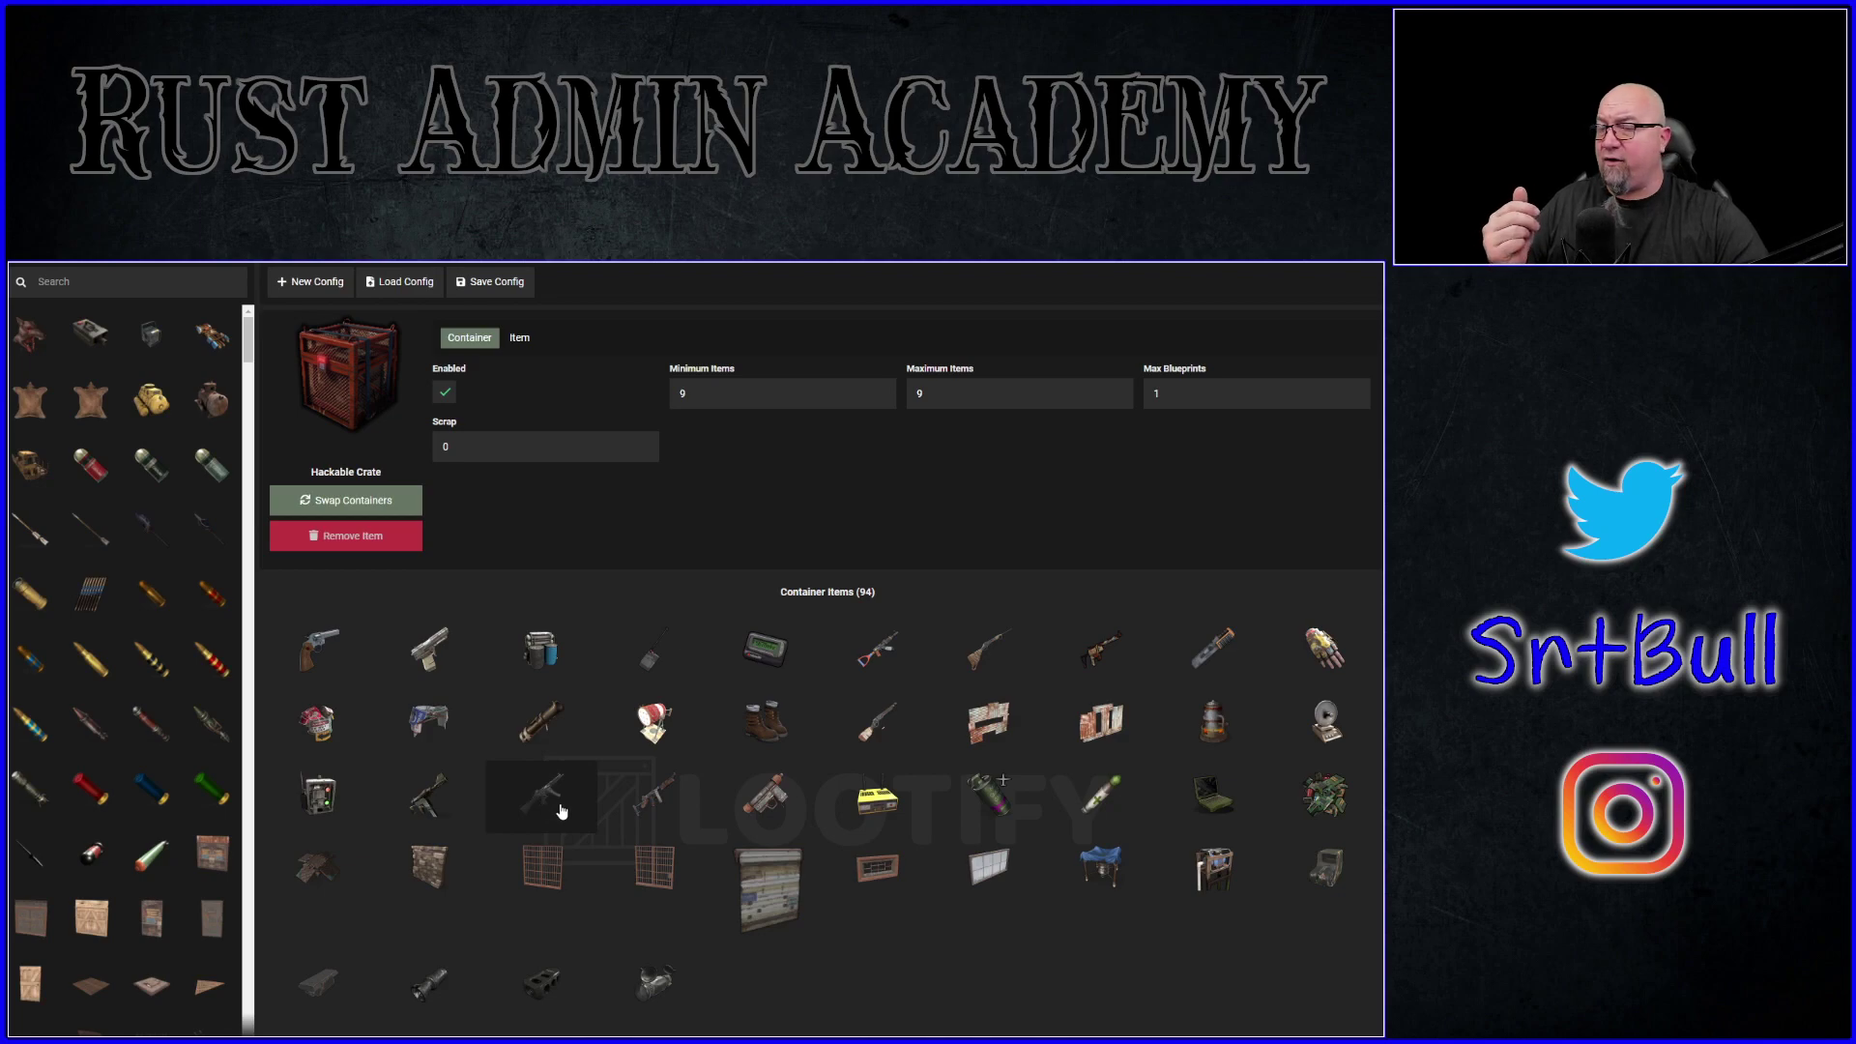
{"action": "scroll", "coordinate": [127, 795], "scroll_direction": "down", "scroll_amount": 10}
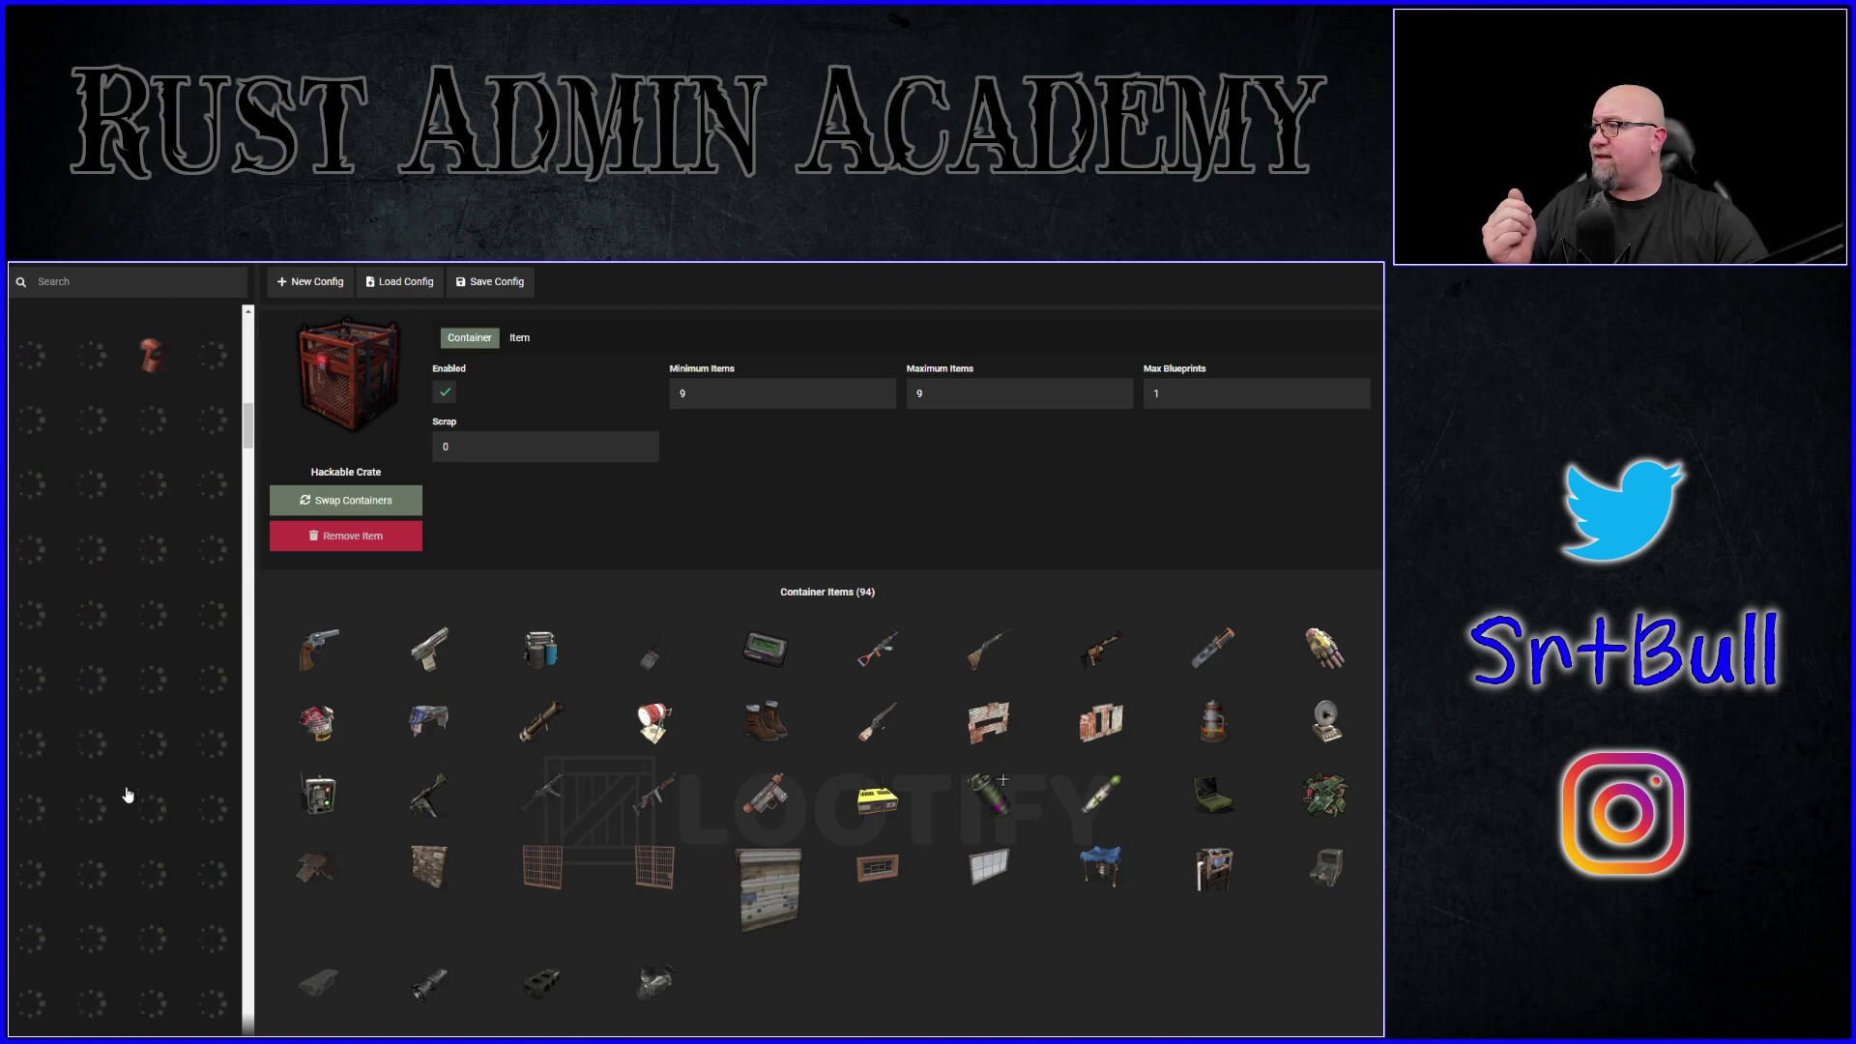
{"action": "scroll", "coordinate": [126, 795], "scroll_direction": "down", "scroll_amount": 5}
{"action": "left_click_drag", "start_coordinate": [151, 626], "coordinate": [928, 876]}
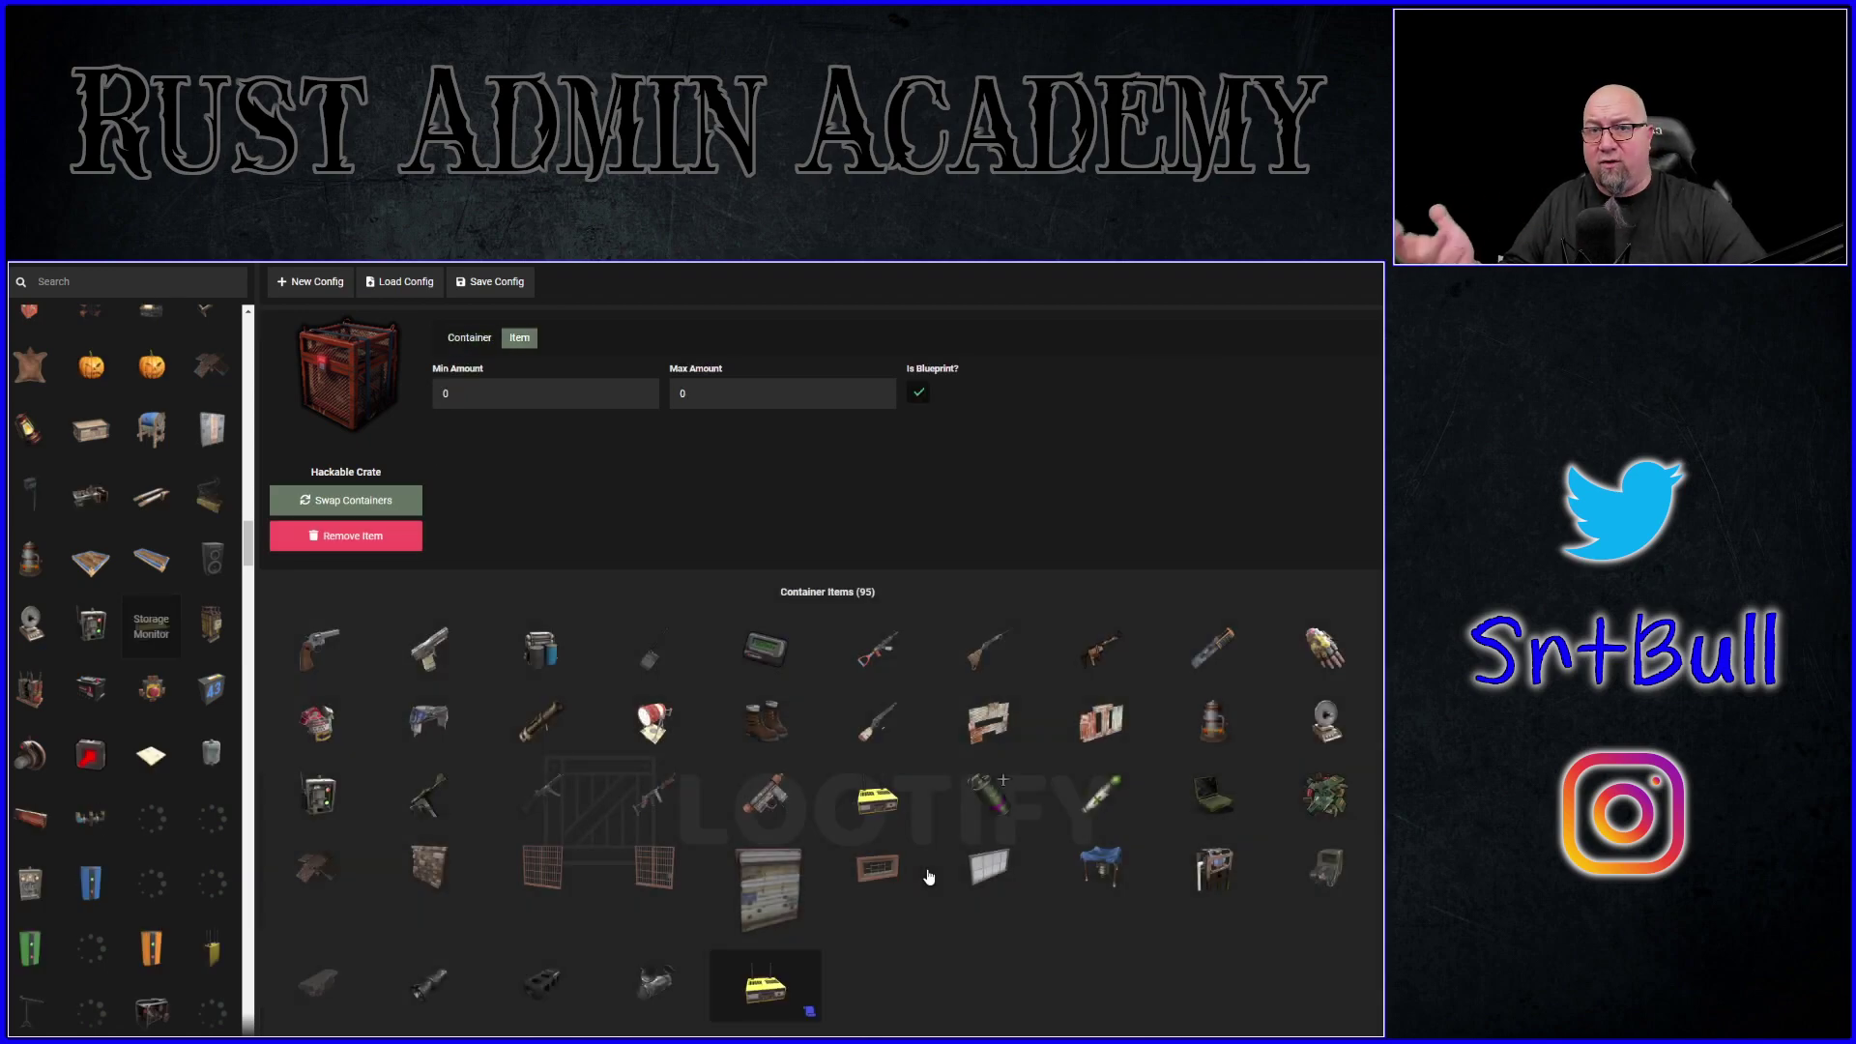
{"action": "left_click", "coordinate": [345, 499]}
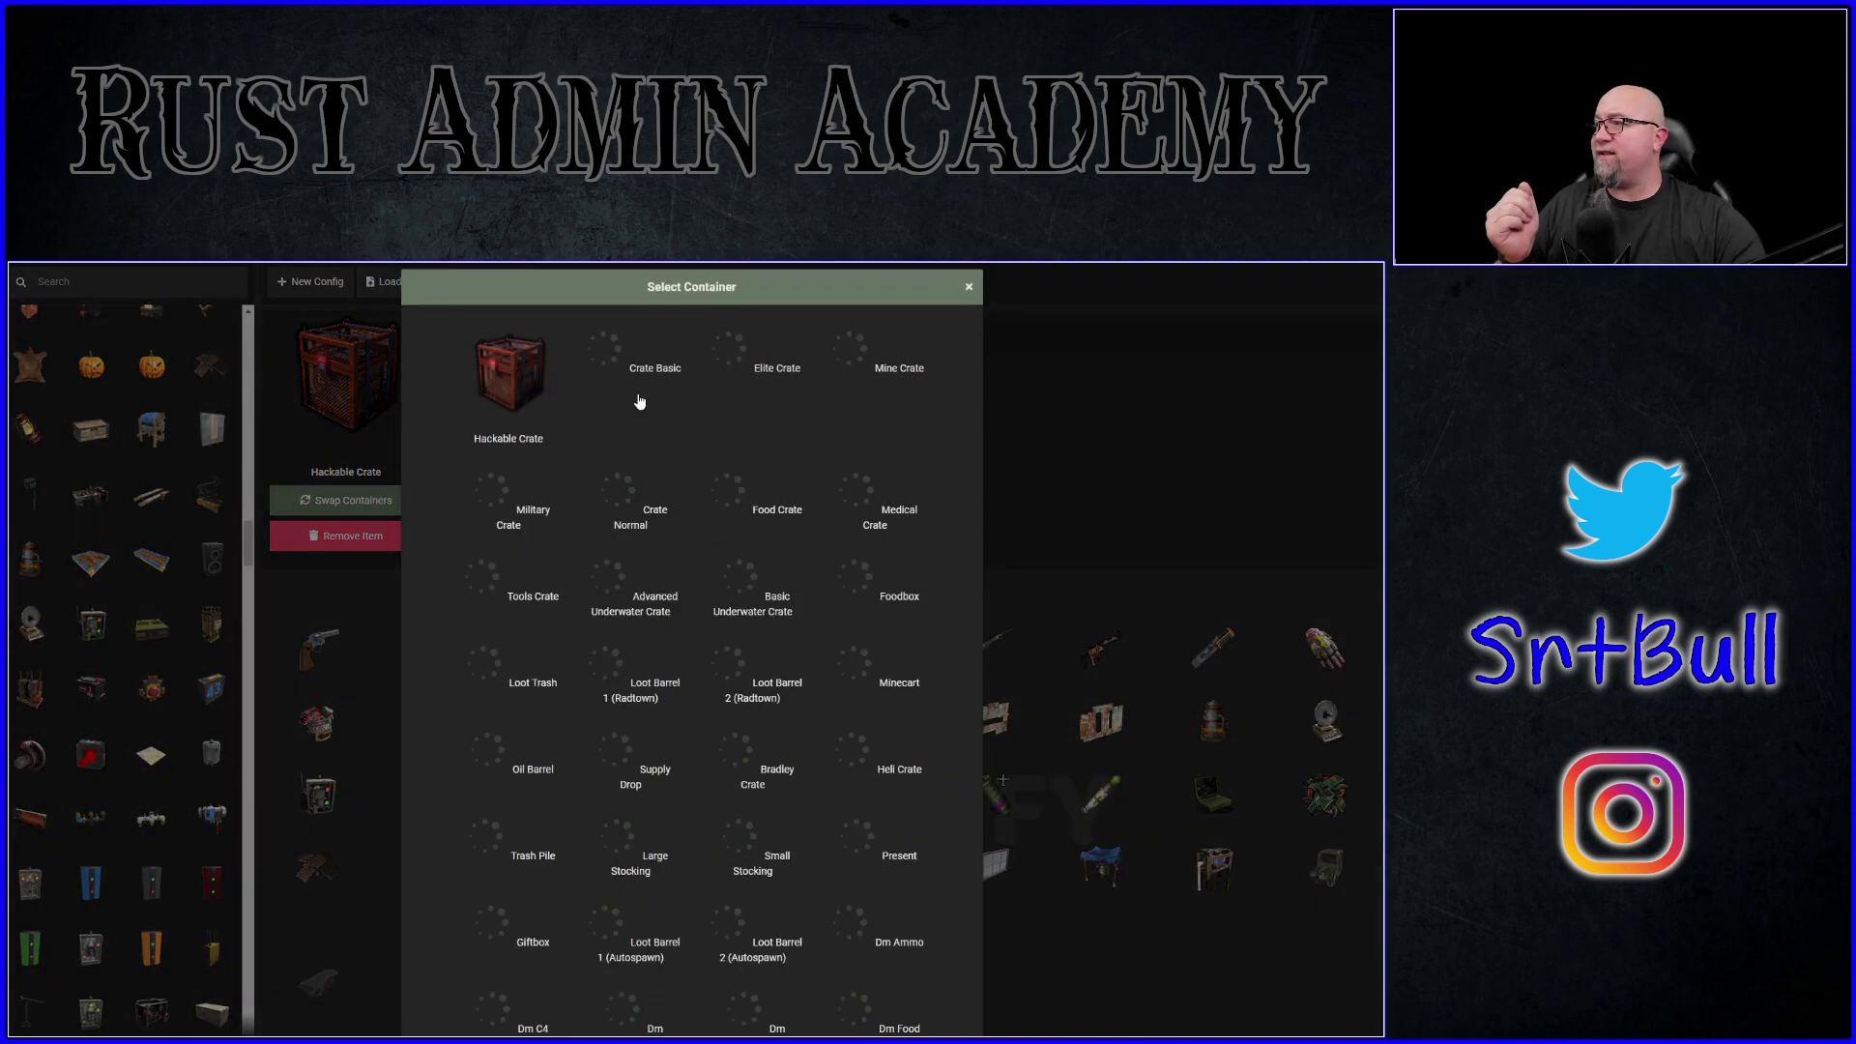
Browse Crate Basic and the Advanced Underwater Crate, then view Dm C4's single item
{"action": "left_click", "coordinate": [642, 371]}
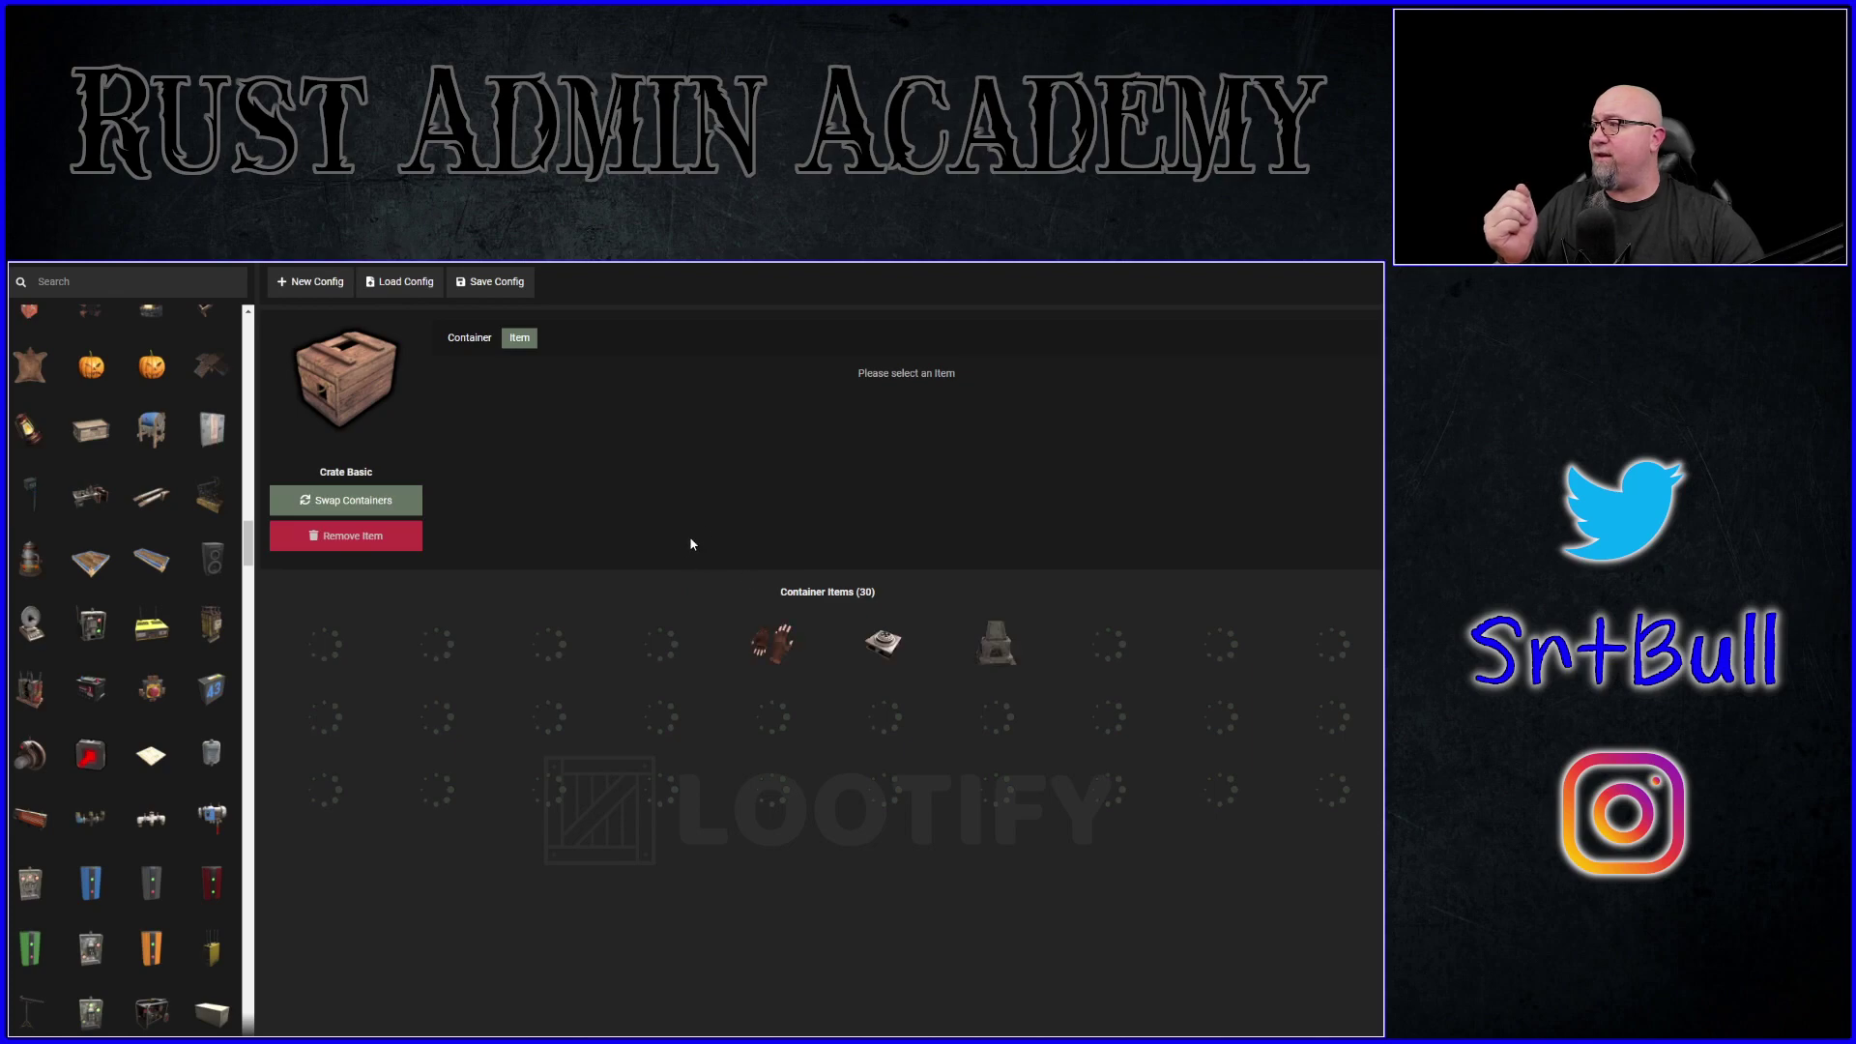
{"action": "left_click", "coordinate": [350, 500]}
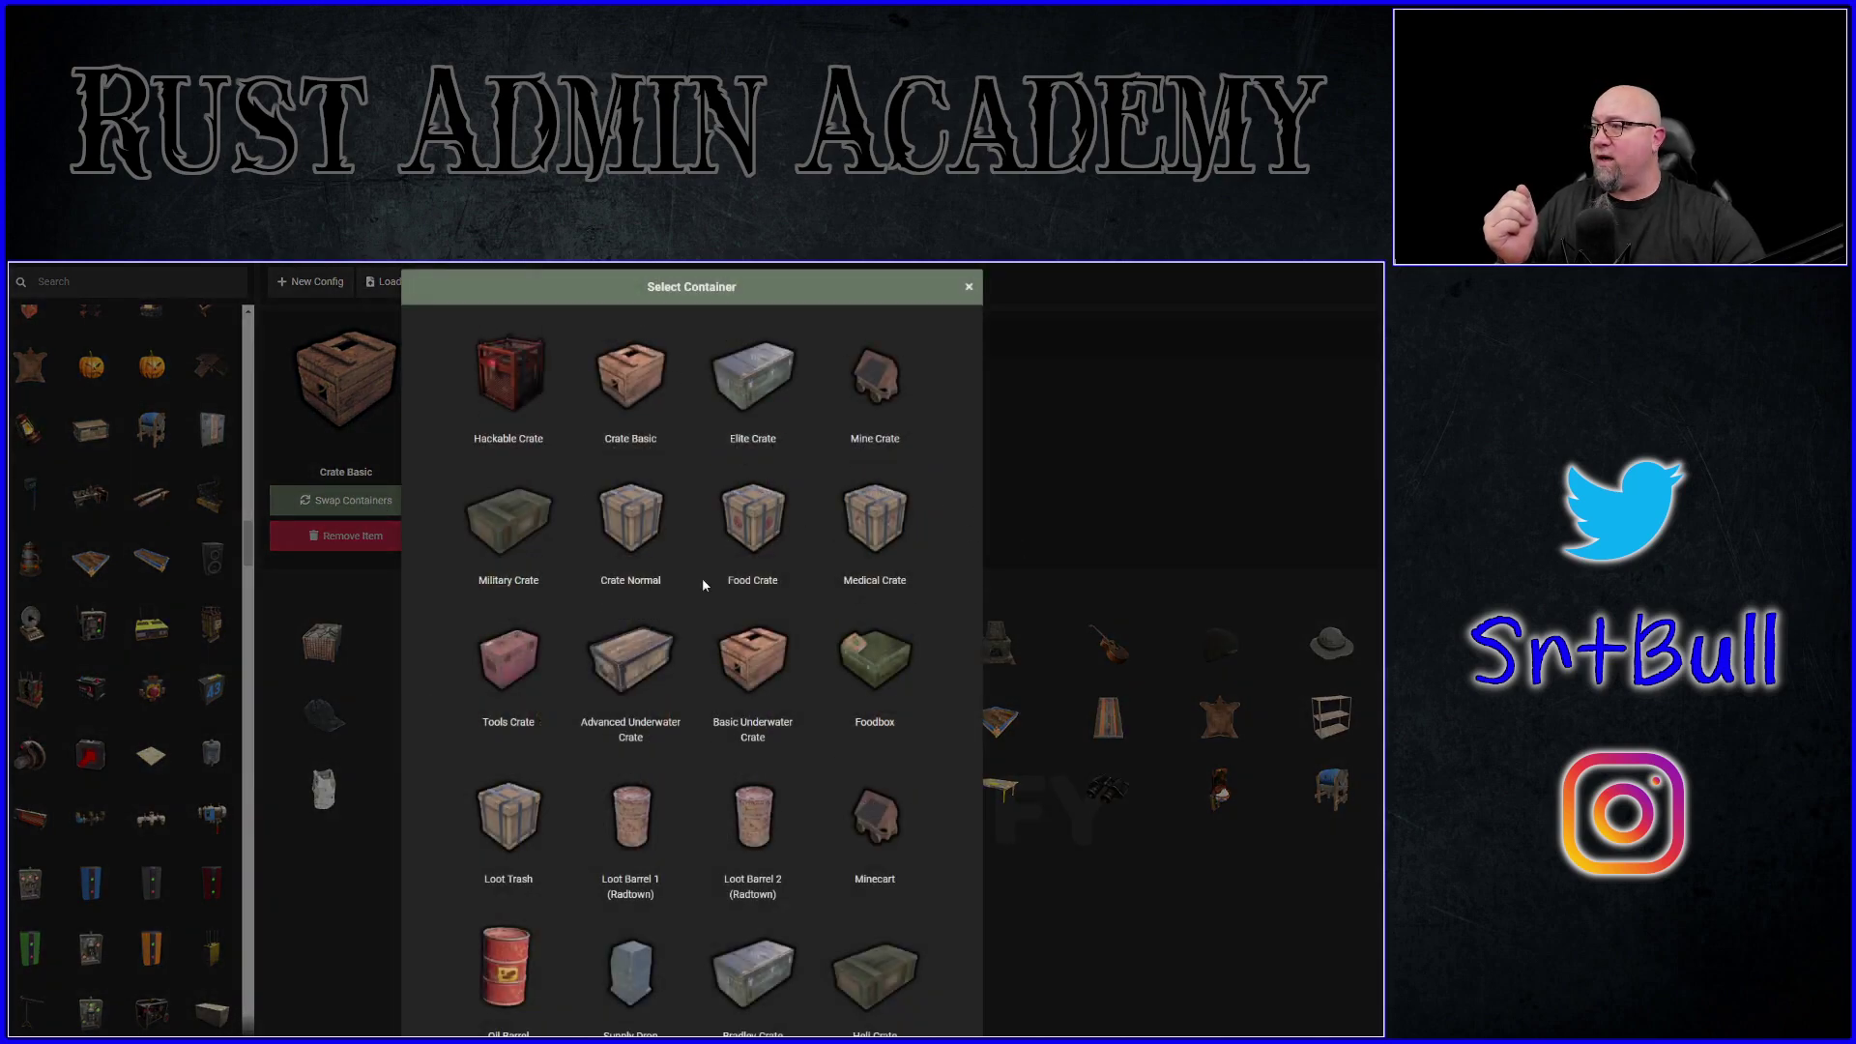
{"action": "left_click", "coordinate": [638, 660]}
{"action": "left_click", "coordinate": [350, 500]}
{"action": "scroll", "coordinate": [910, 640], "scroll_direction": "down", "scroll_amount": 15}
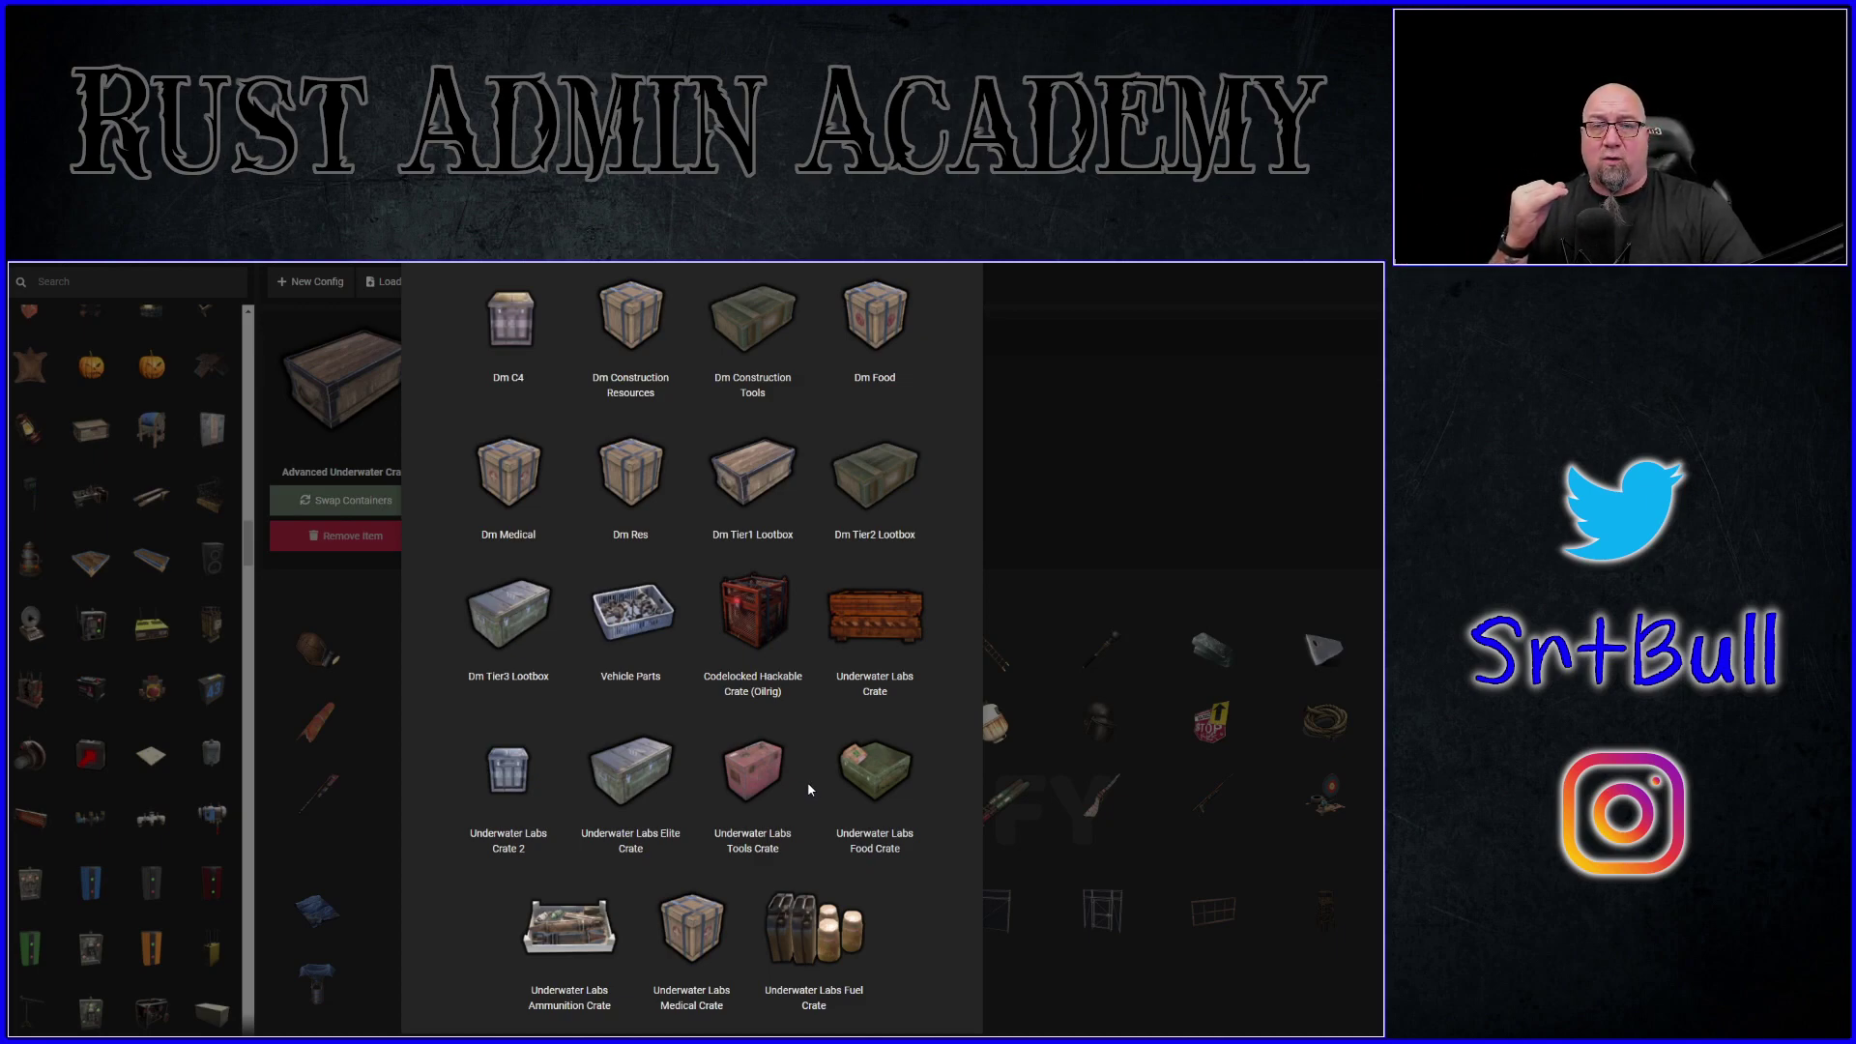
{"action": "left_click", "coordinate": [1133, 592]}
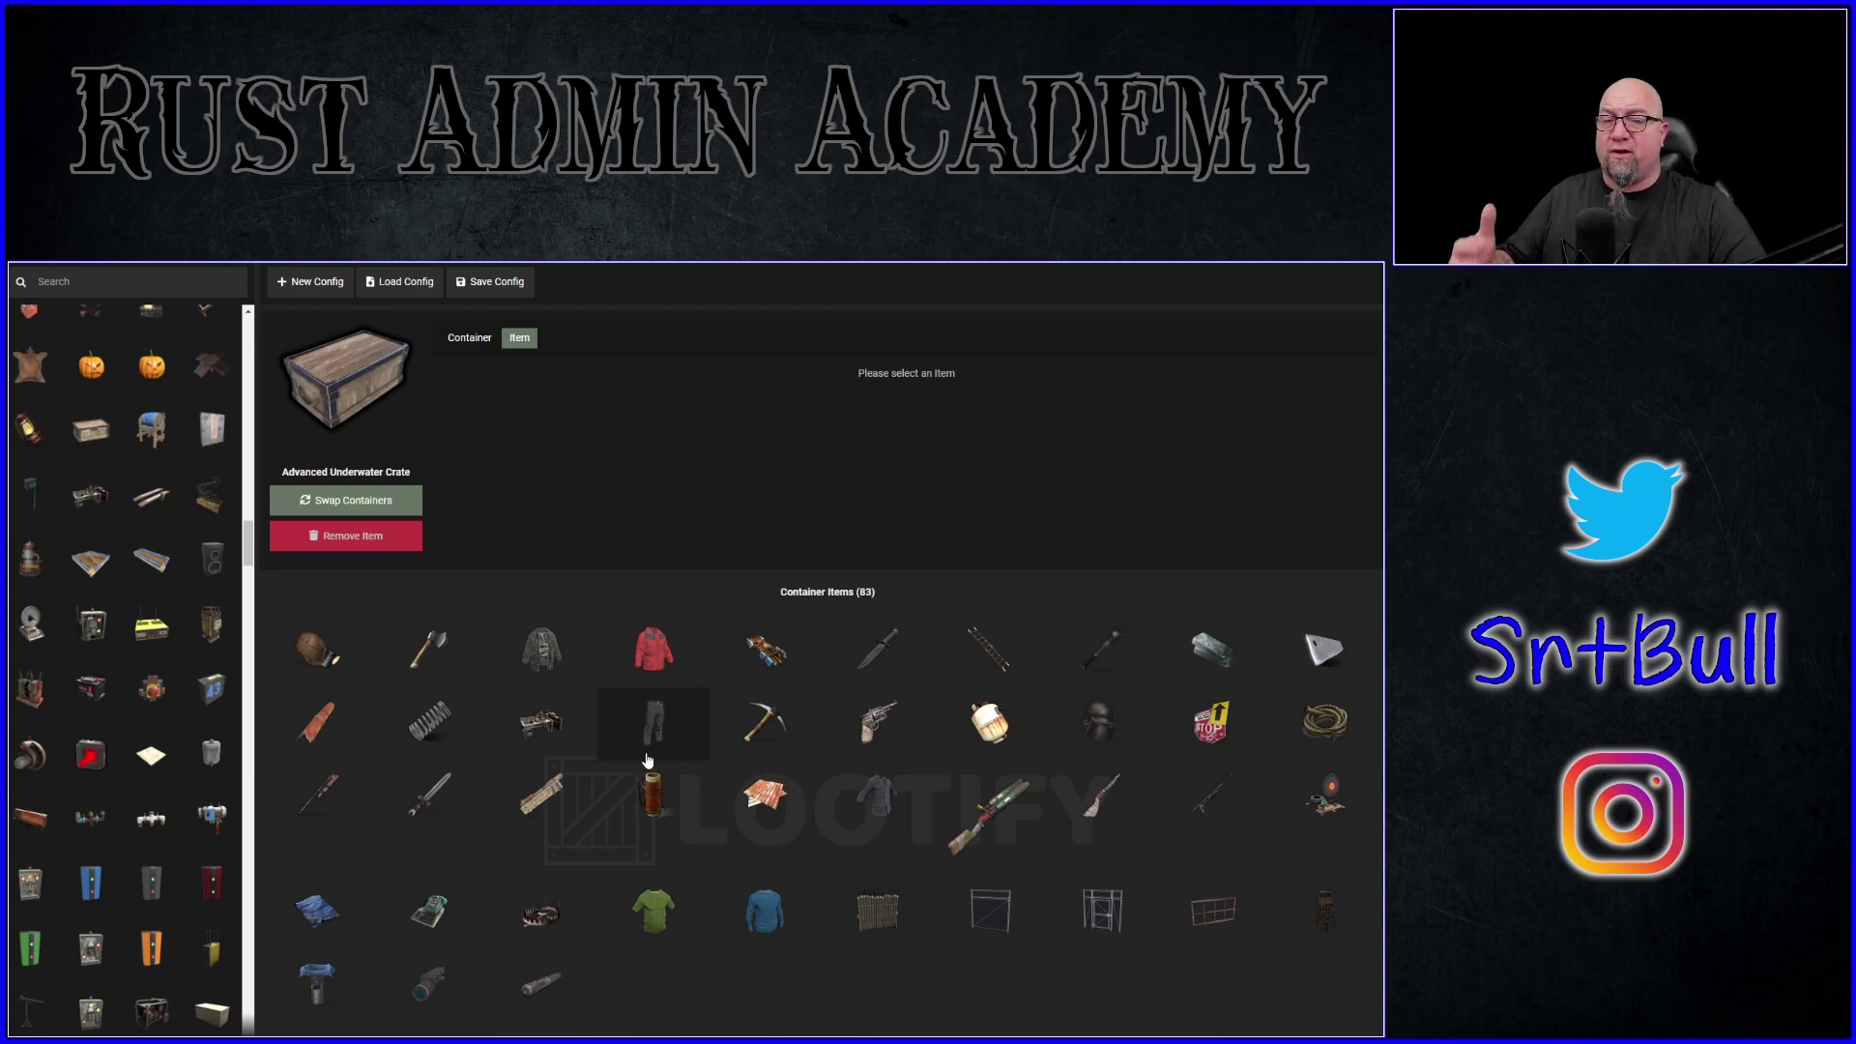
{"action": "left_click", "coordinate": [650, 669]}
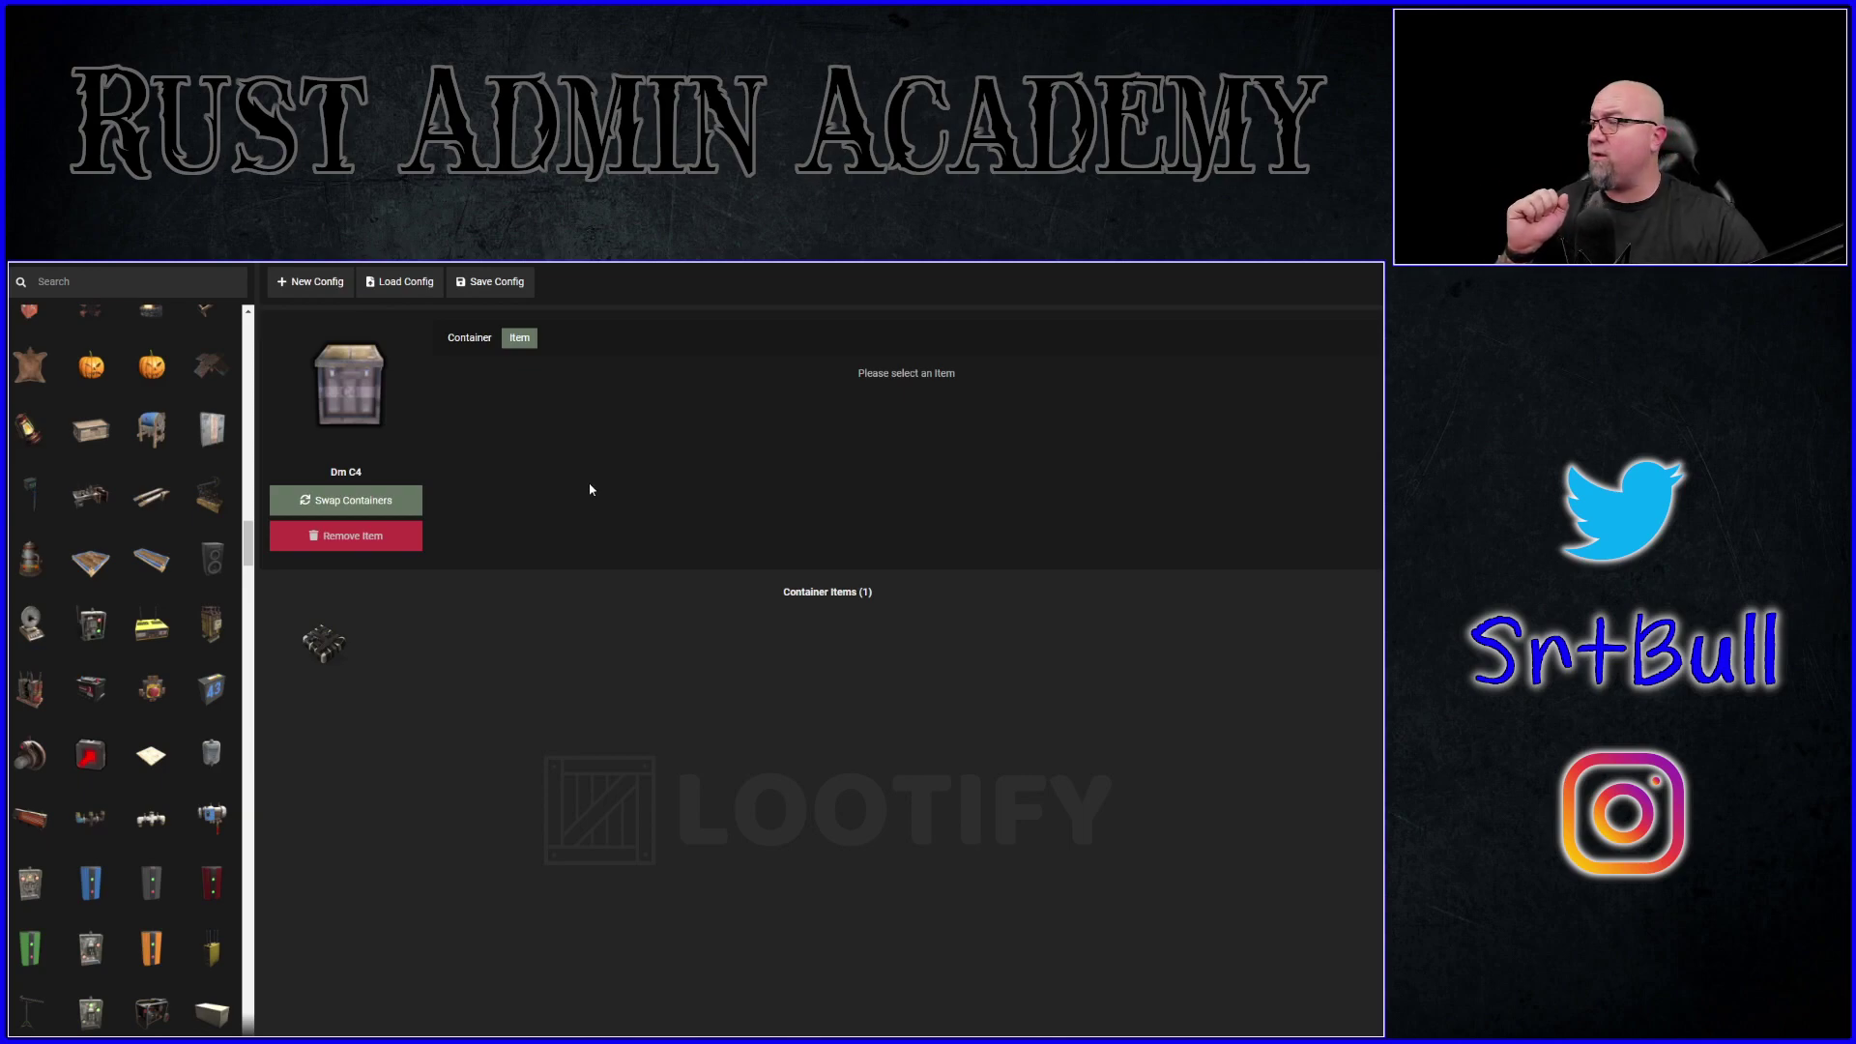
Give Dm C4 a minimum of 6 items, maximum of 10, and 250 scrap
{"action": "left_click", "coordinate": [491, 340]}
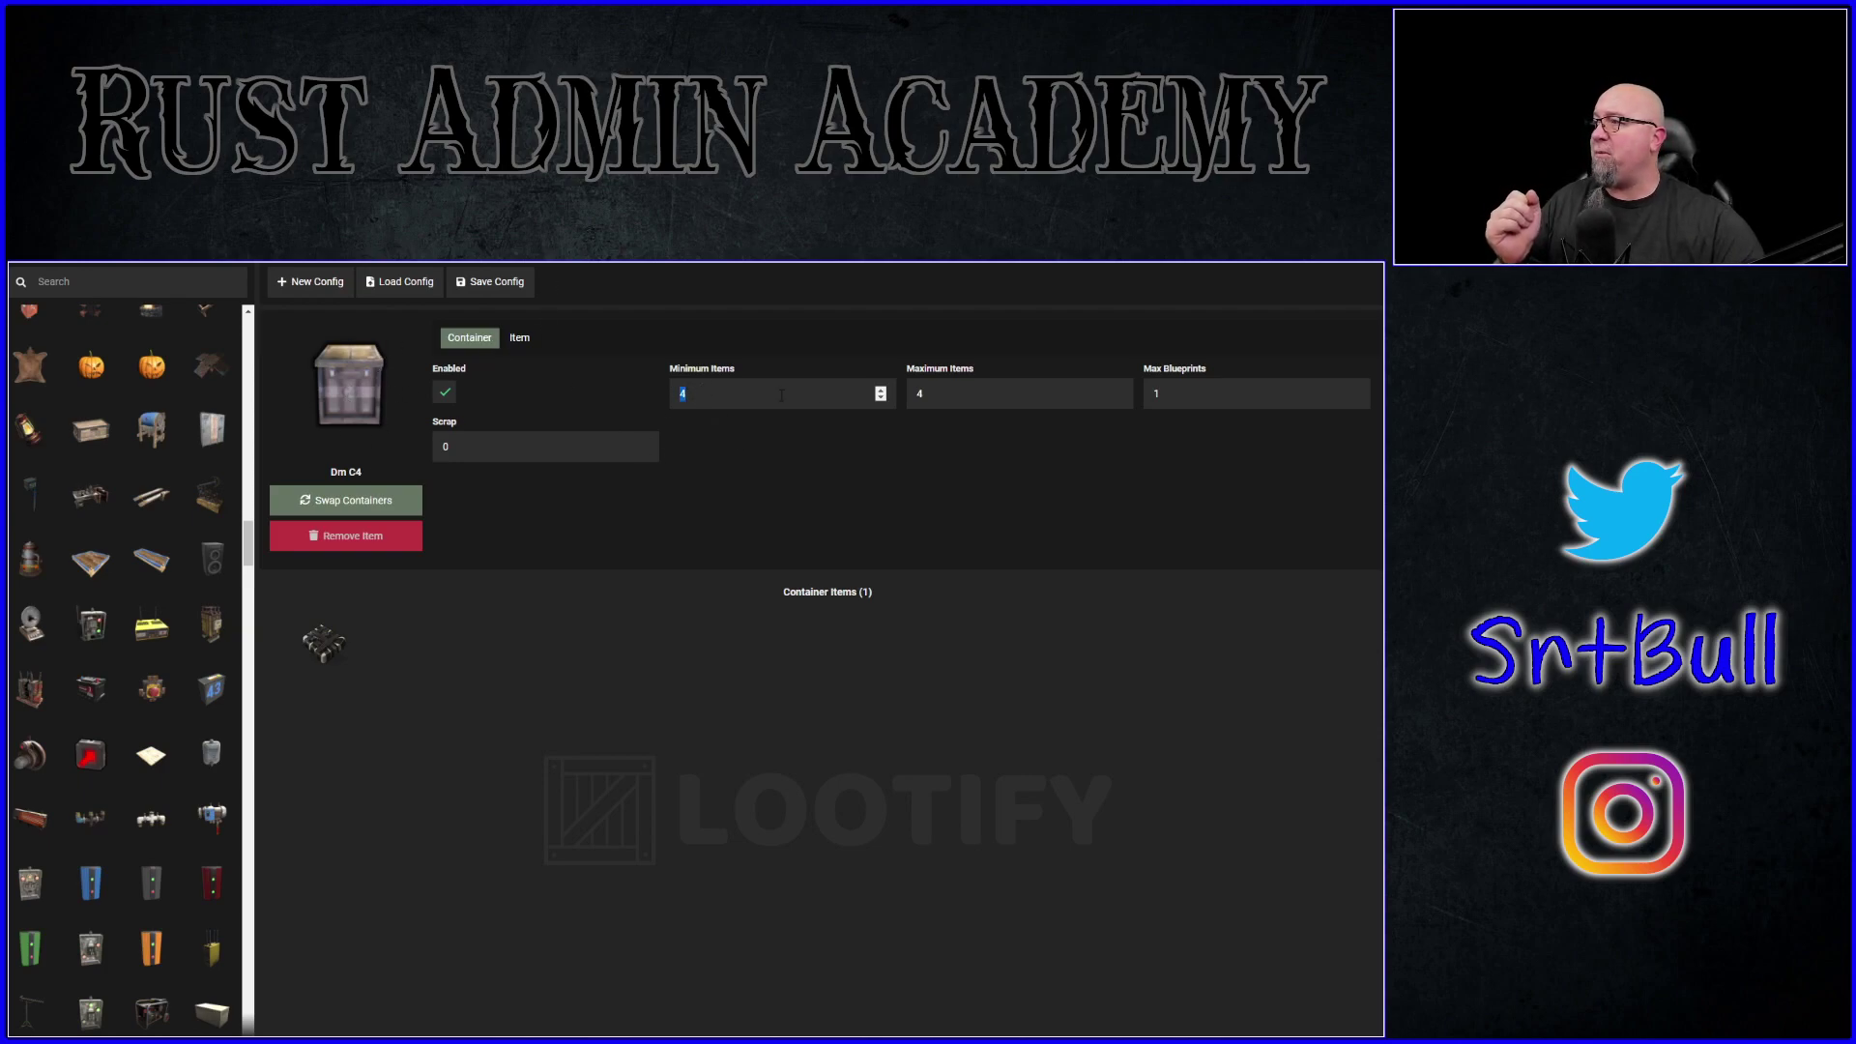
{"action": "double_click", "coordinate": [929, 394]}
{"action": "key", "text": "Tab"}
{"action": "left_click", "coordinate": [446, 446]}
{"action": "left_click", "coordinate": [693, 396]}
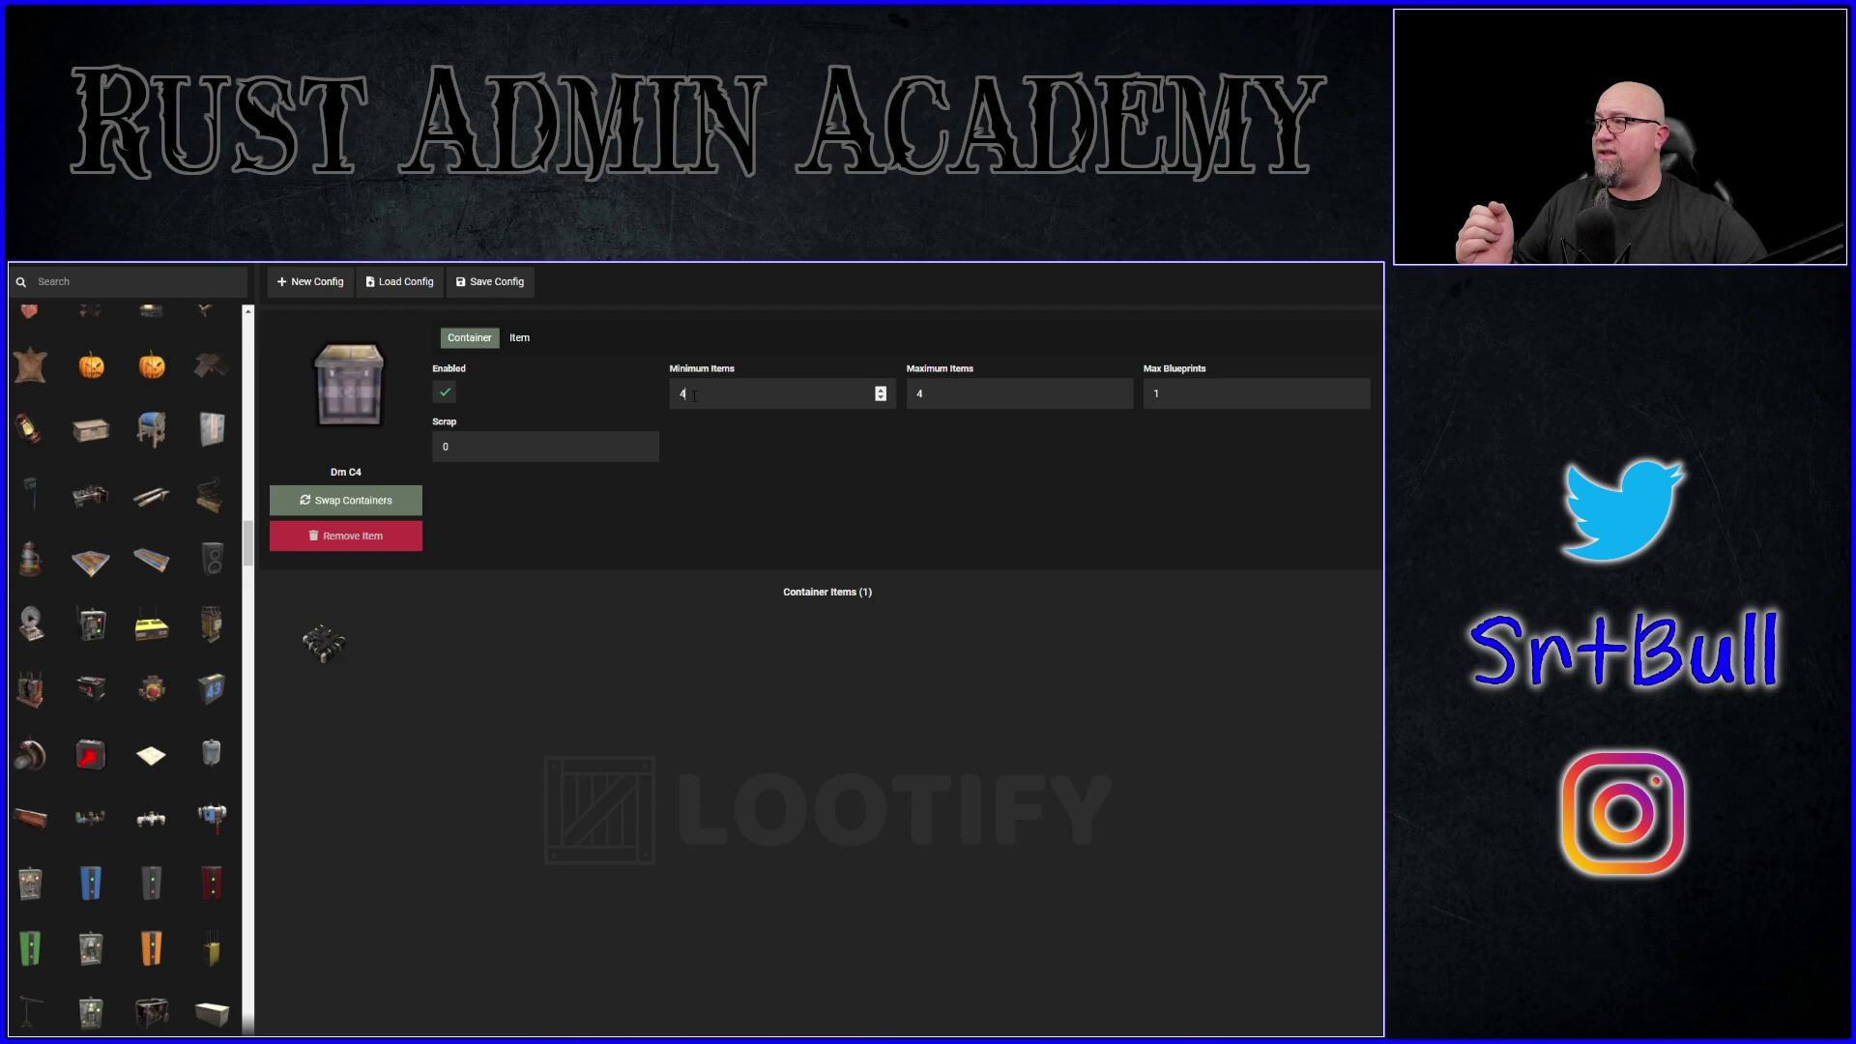
{"action": "double_click", "coordinate": [691, 394]}
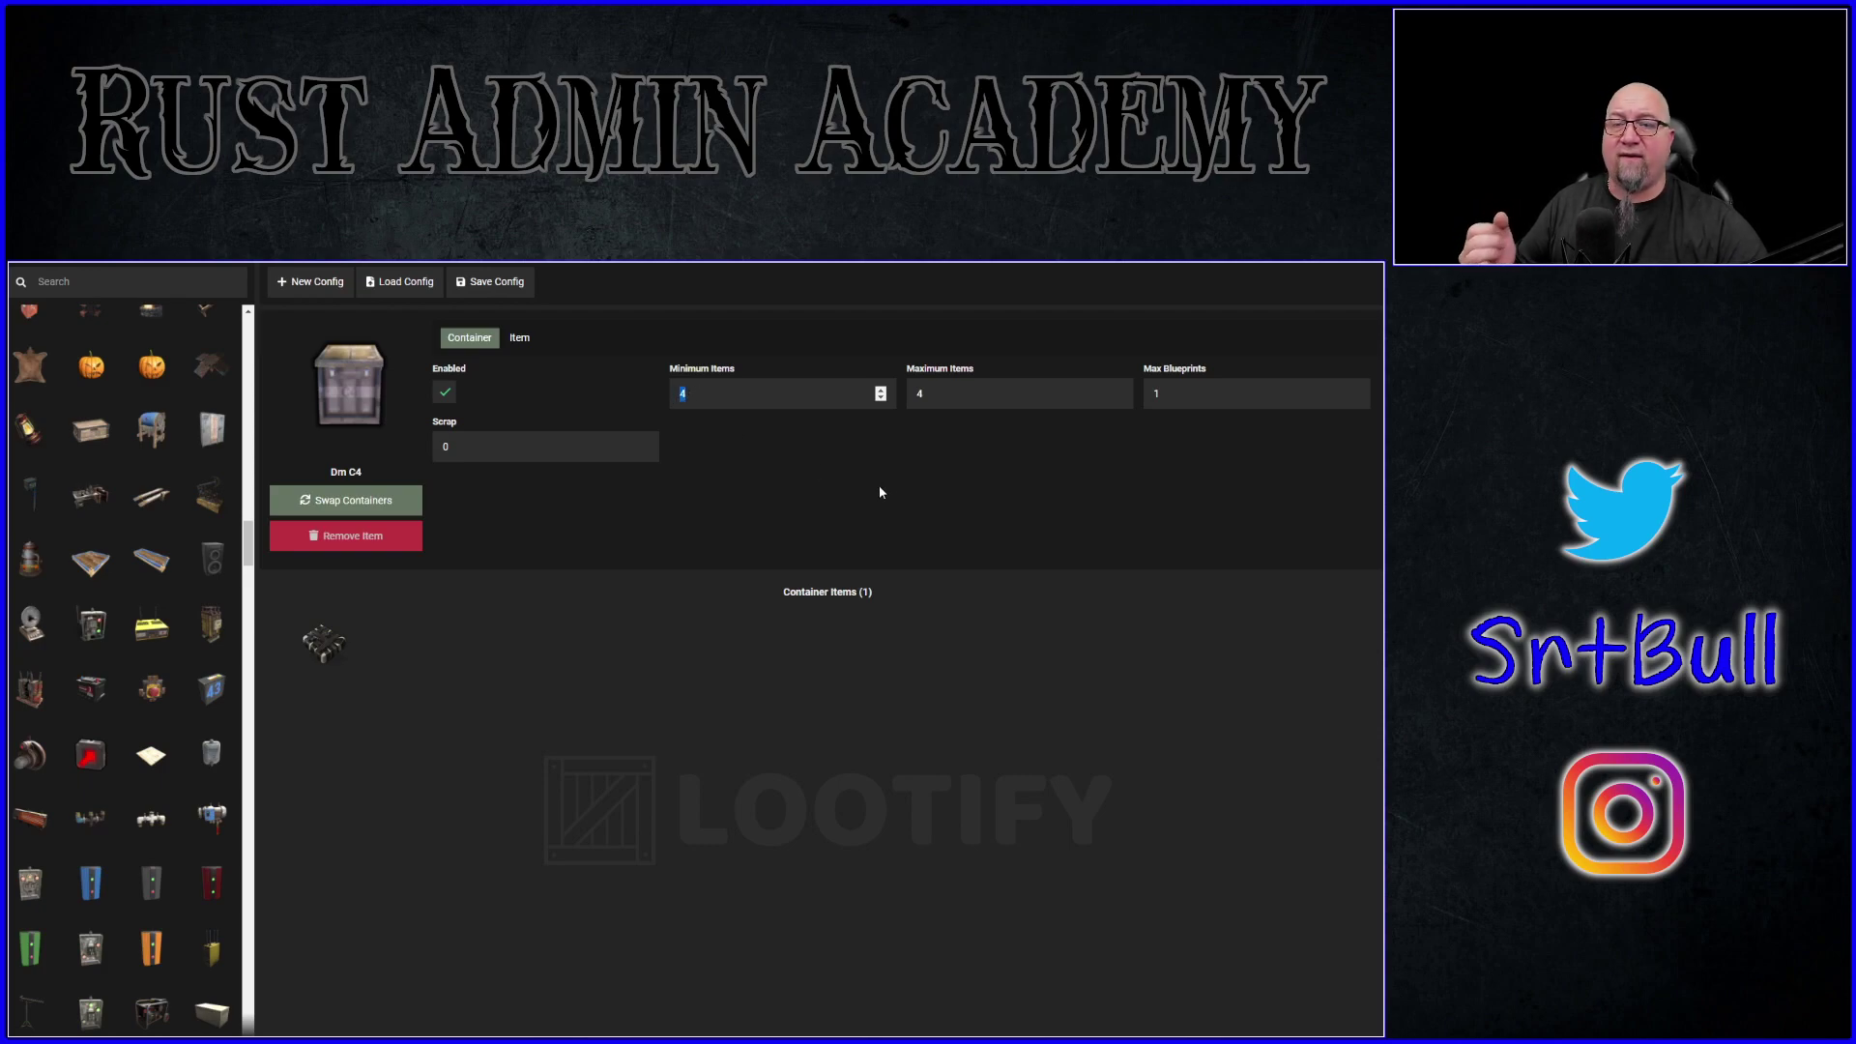
{"action": "left_click", "coordinate": [685, 394]}
{"action": "double_click", "coordinate": [703, 394]}
{"action": "type", "text": "6"}
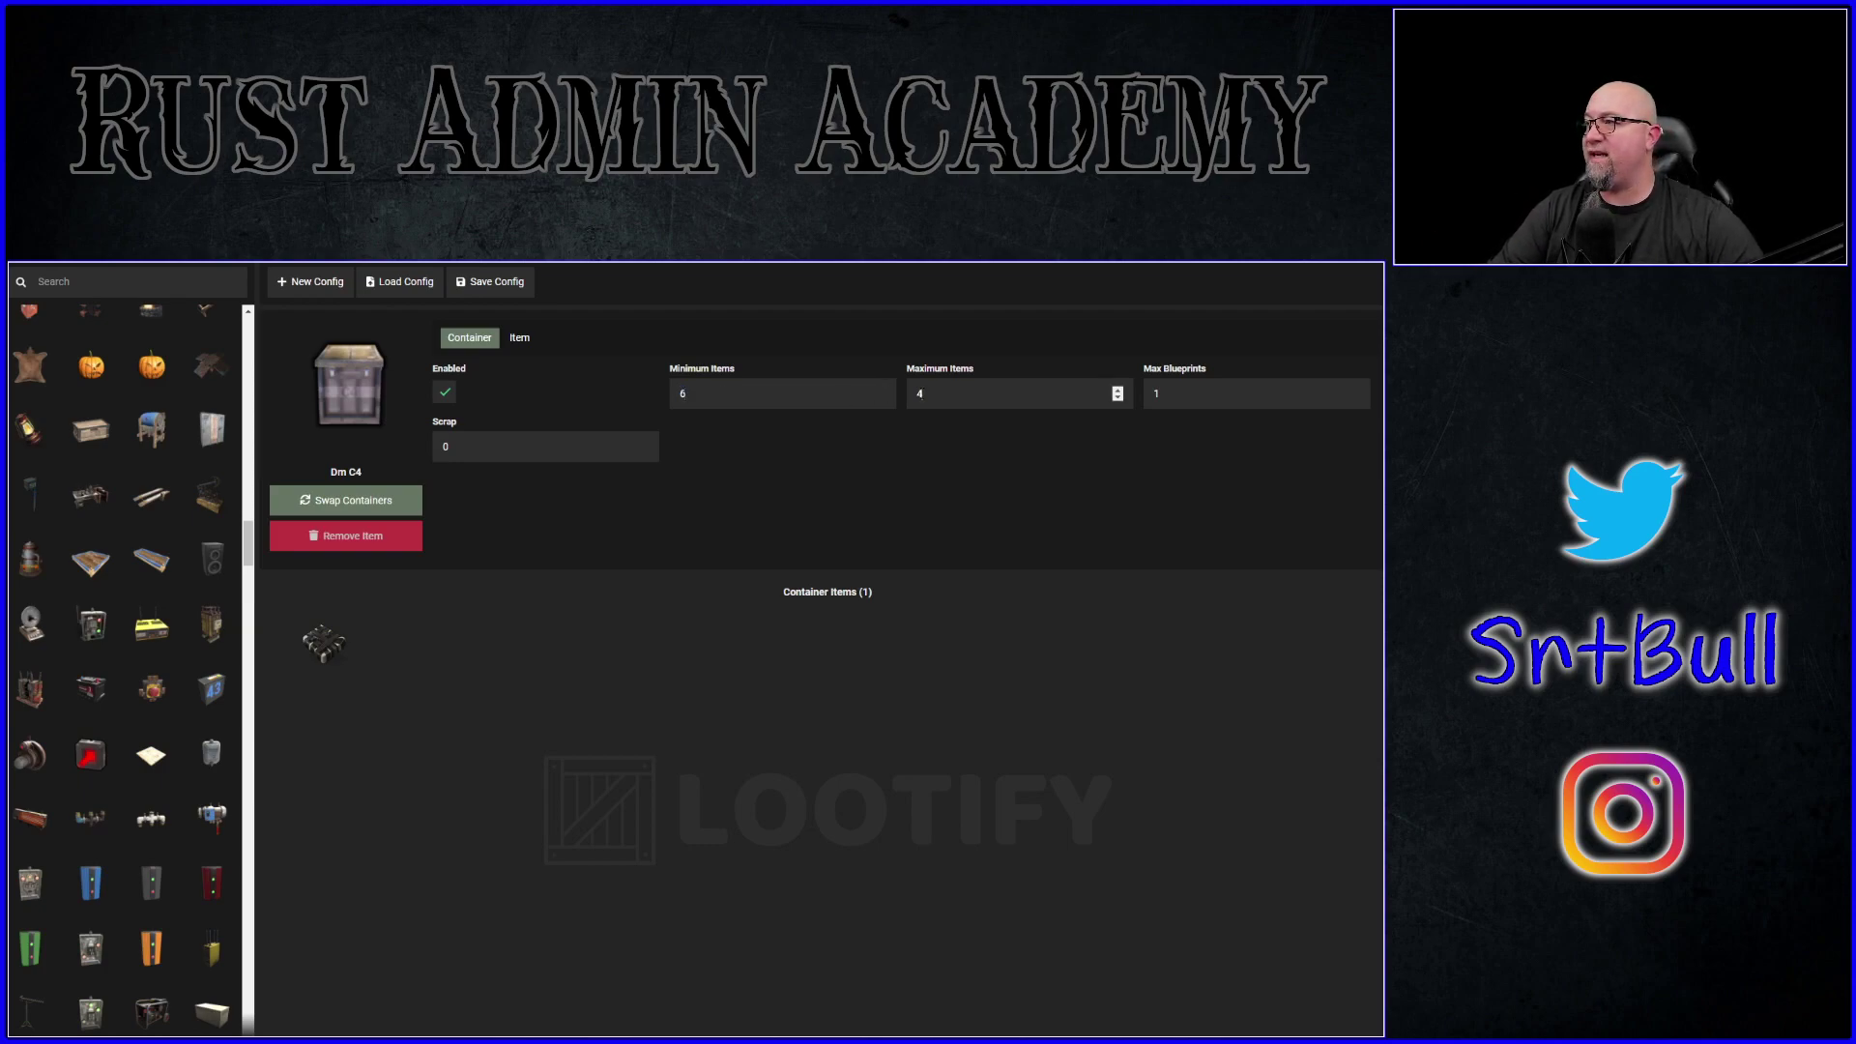
{"action": "type", "text": "10"}
{"action": "double_click", "coordinate": [475, 451]}
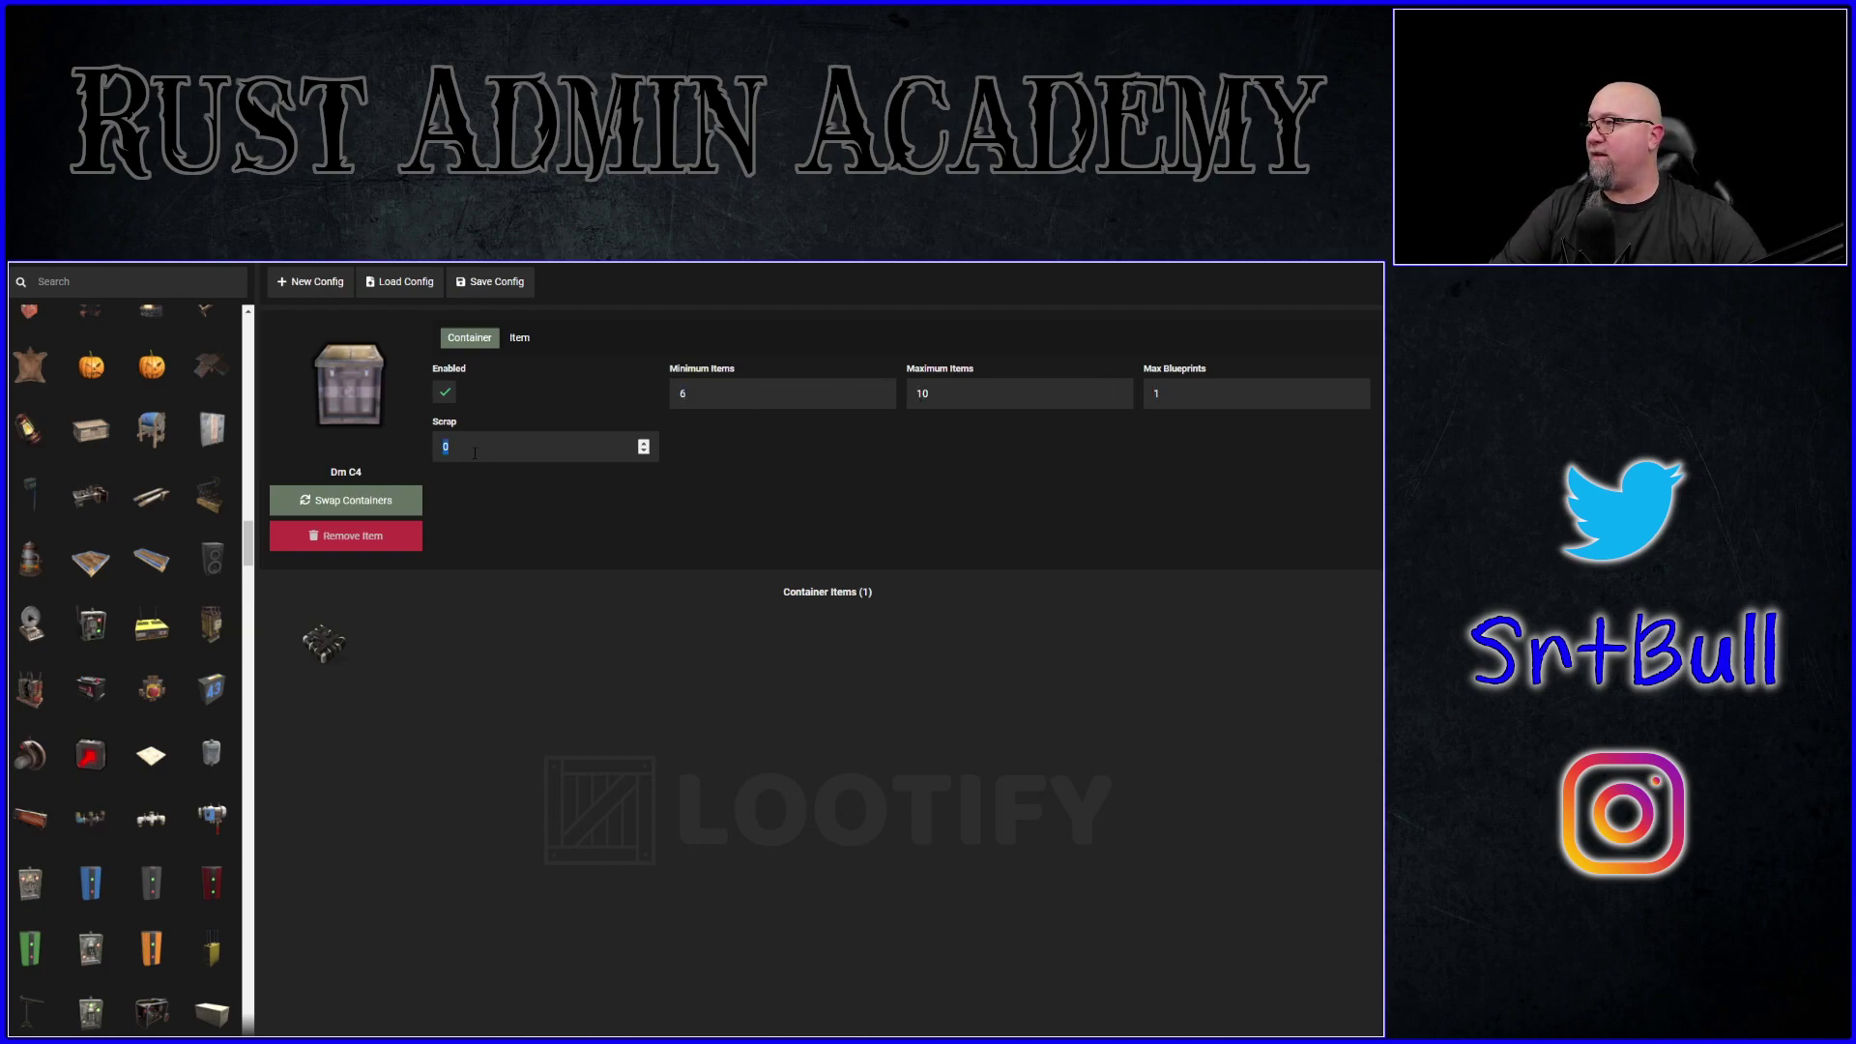
{"action": "type", "text": "250"}
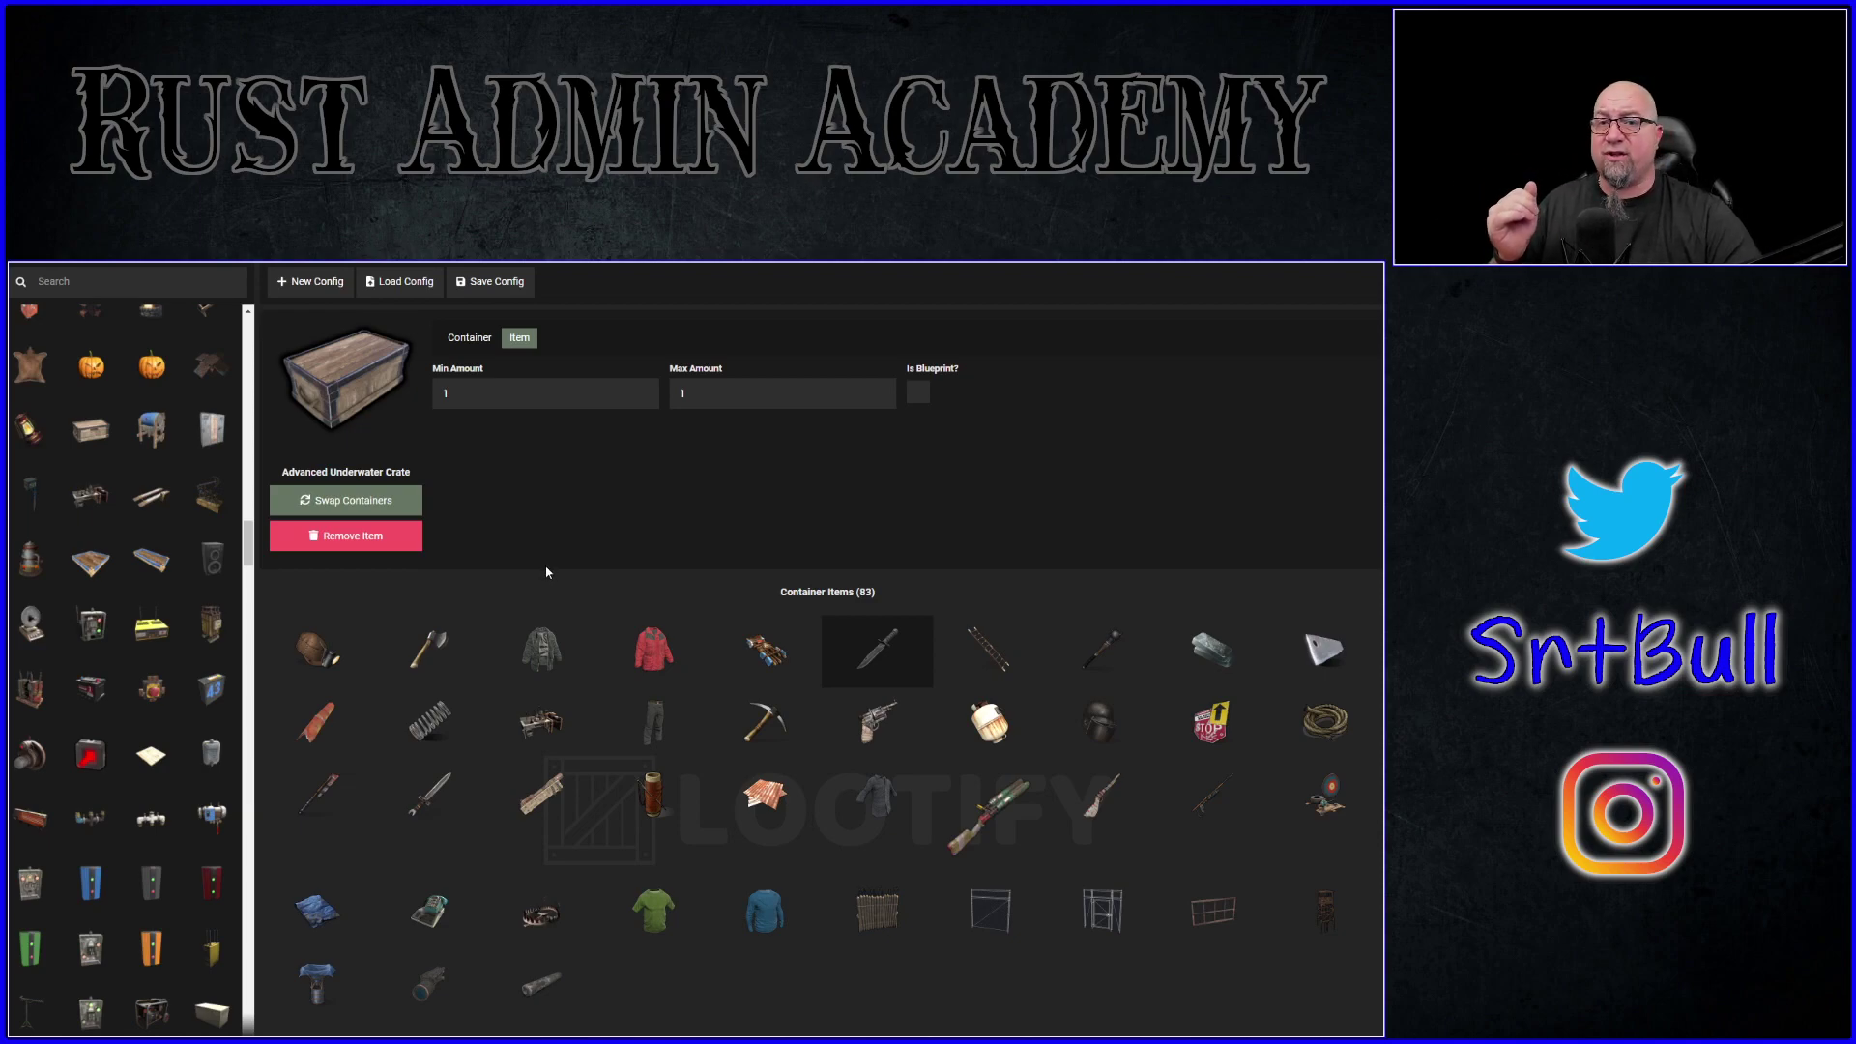
Save the edited config as LootTables (1).json and go to its downloads folder
{"action": "left_click", "coordinate": [502, 290]}
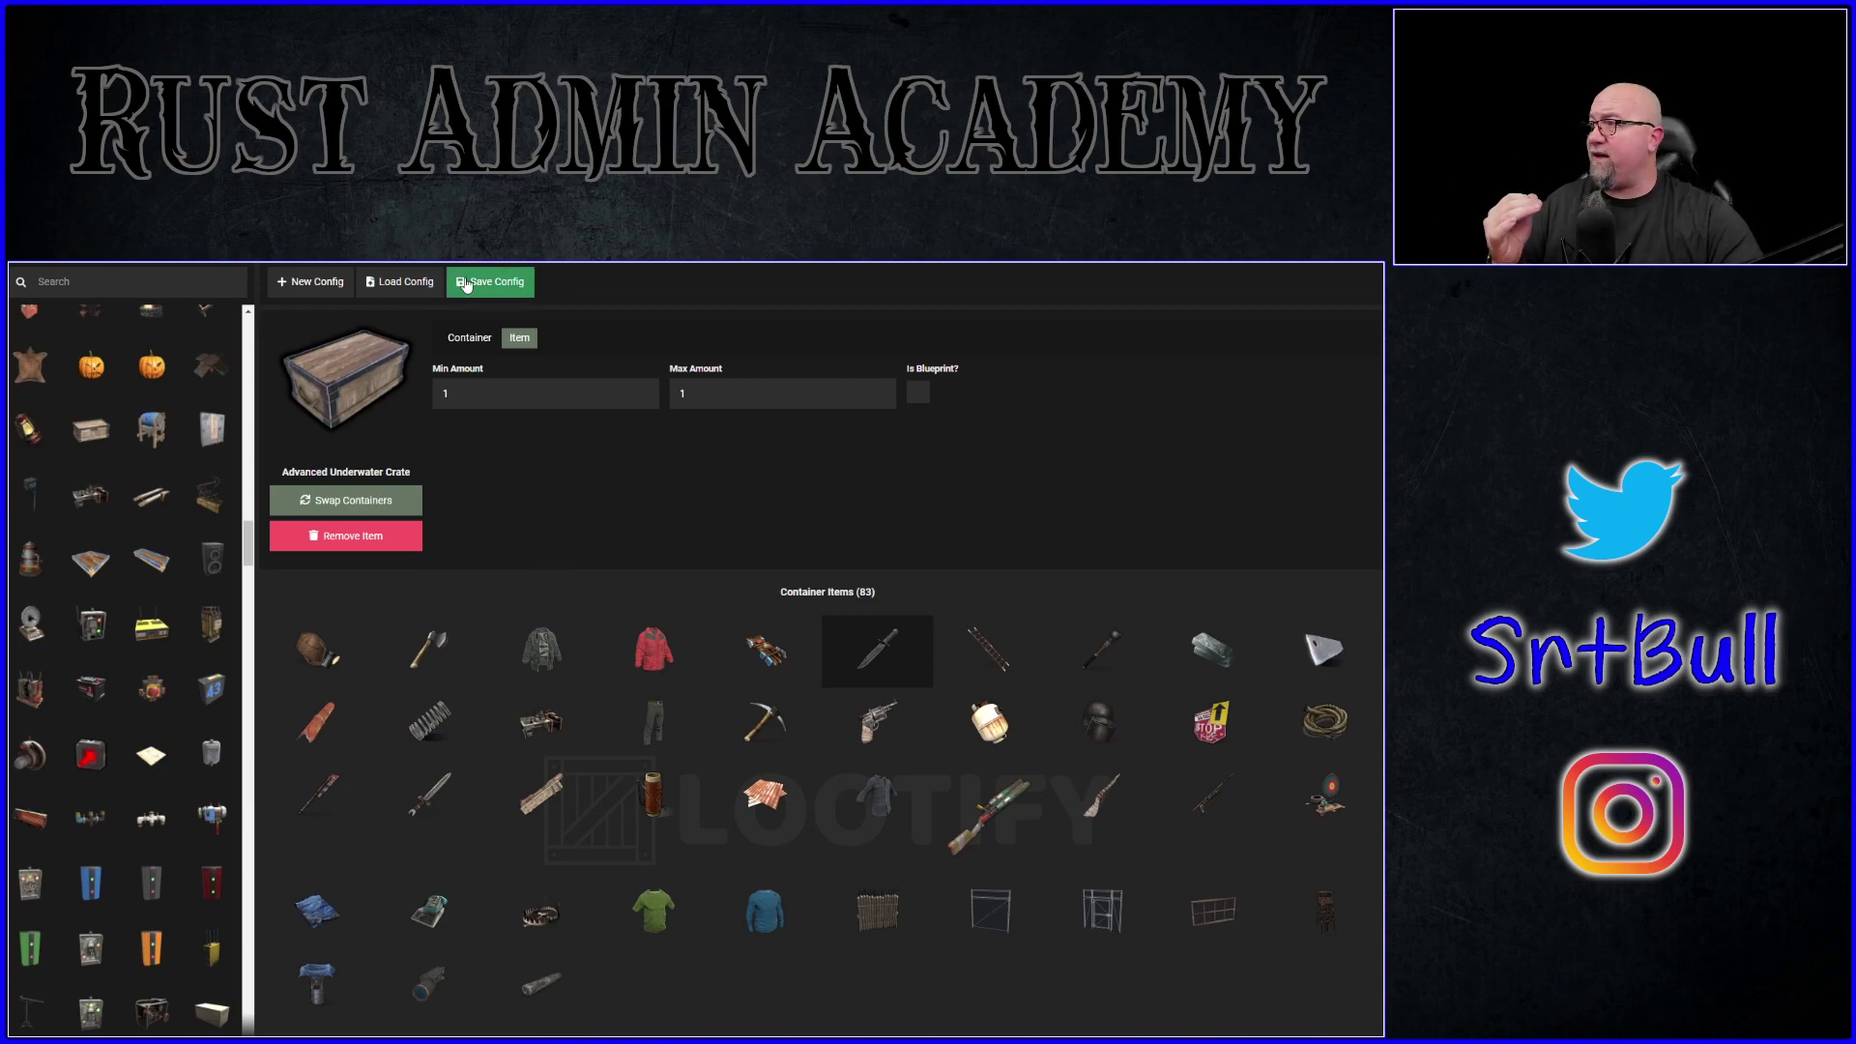
{"action": "left_click", "coordinate": [517, 281]}
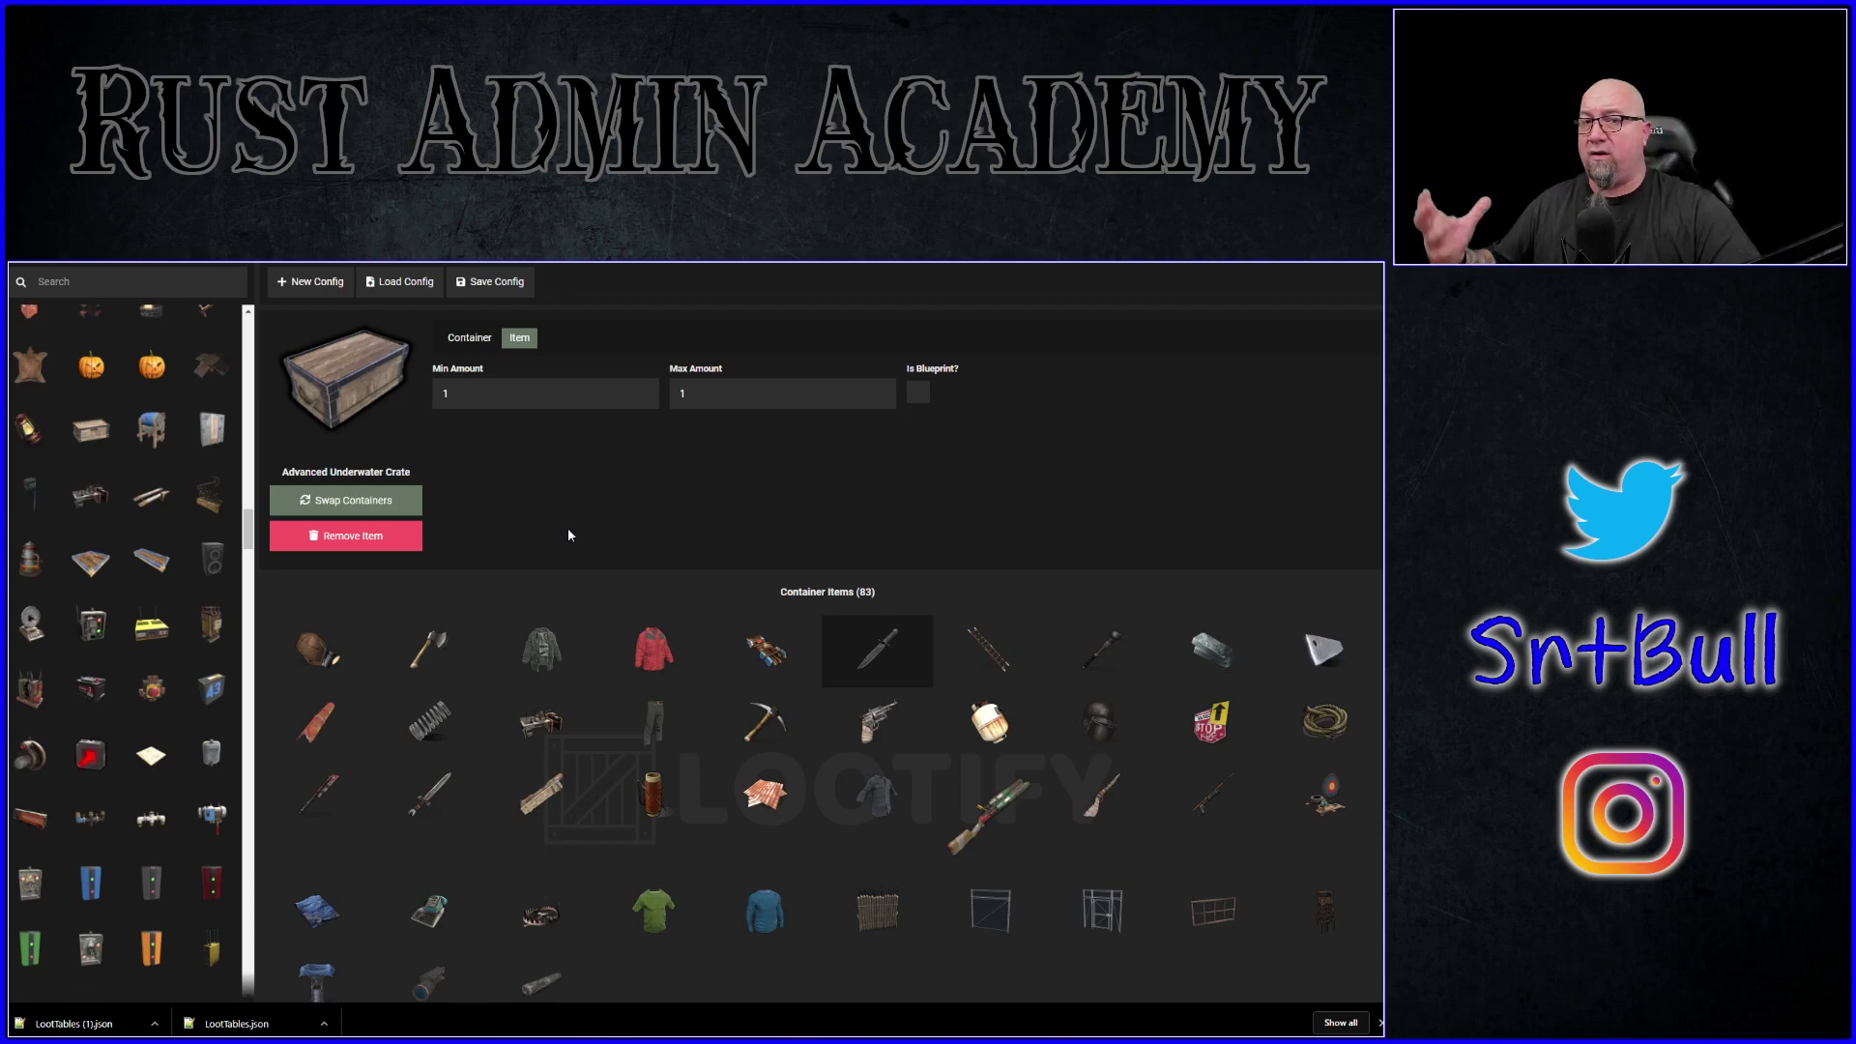
{"action": "key", "text": "alt+Tab"}
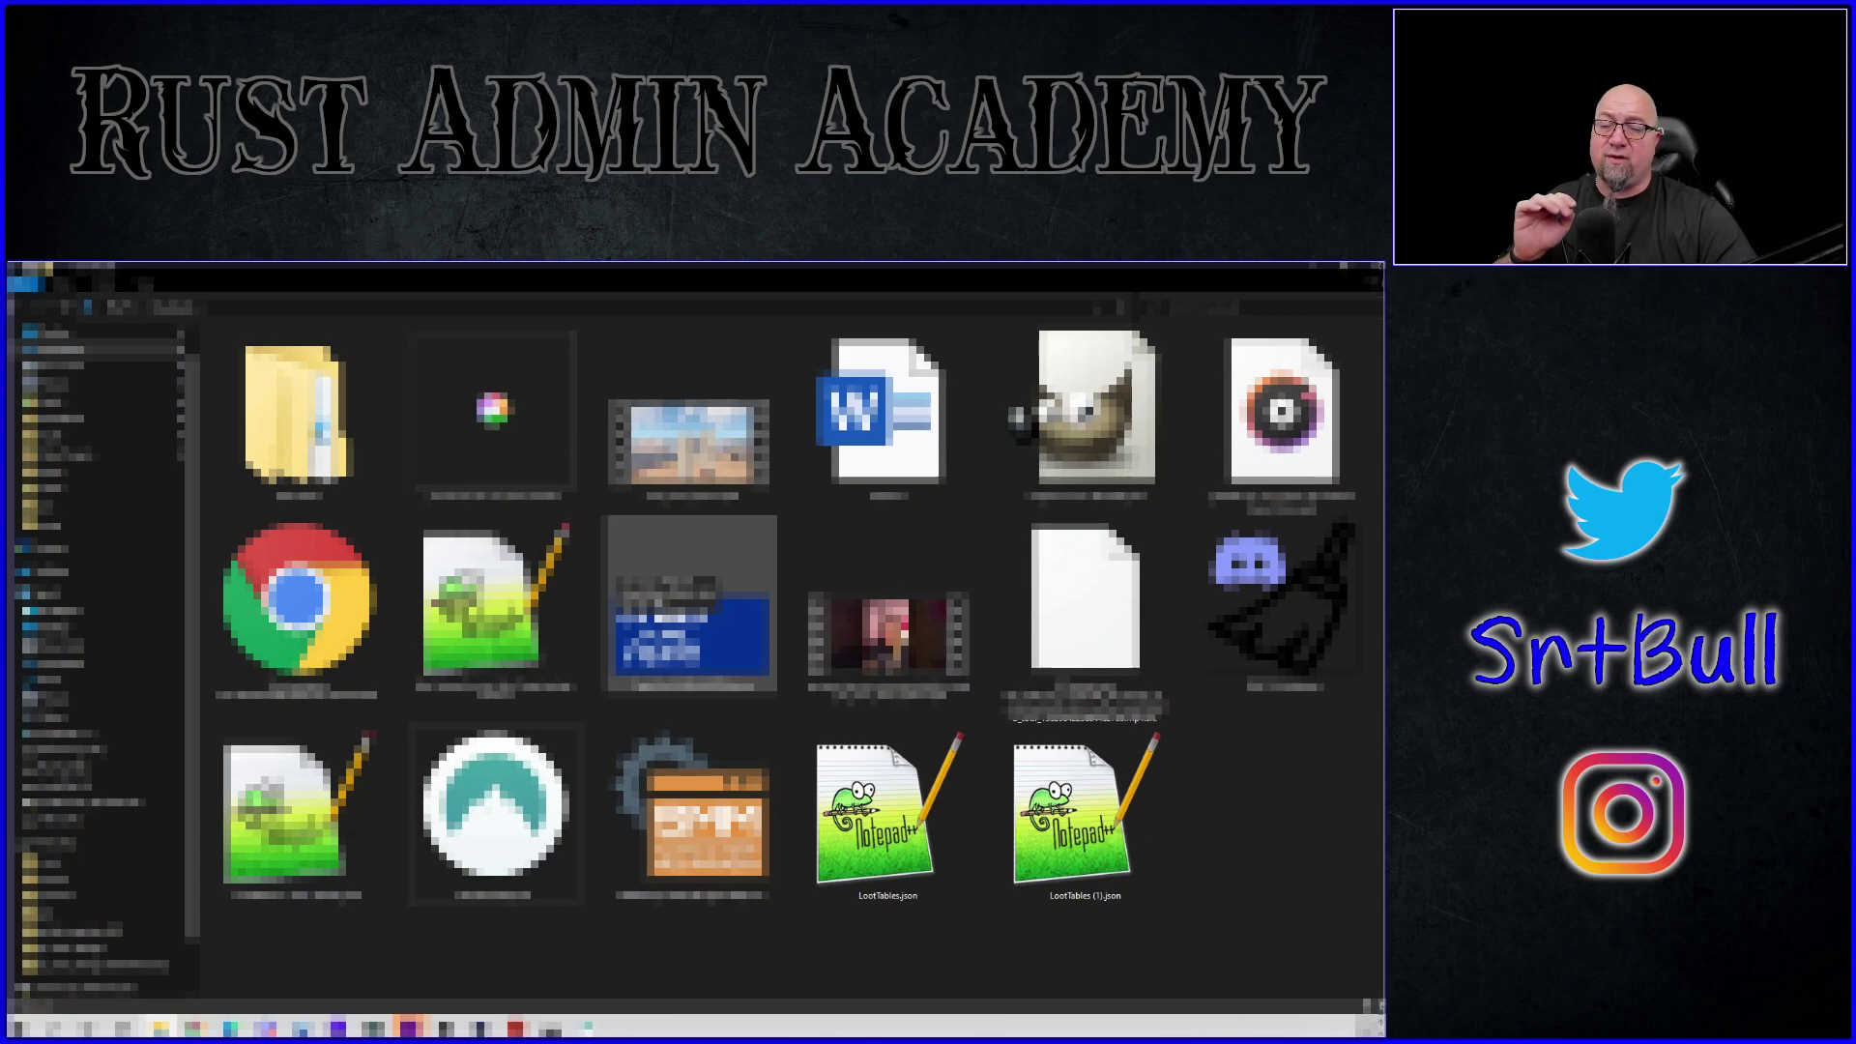
Delete the original LootTables.json from the downloads folder
{"action": "left_click", "coordinate": [927, 830]}
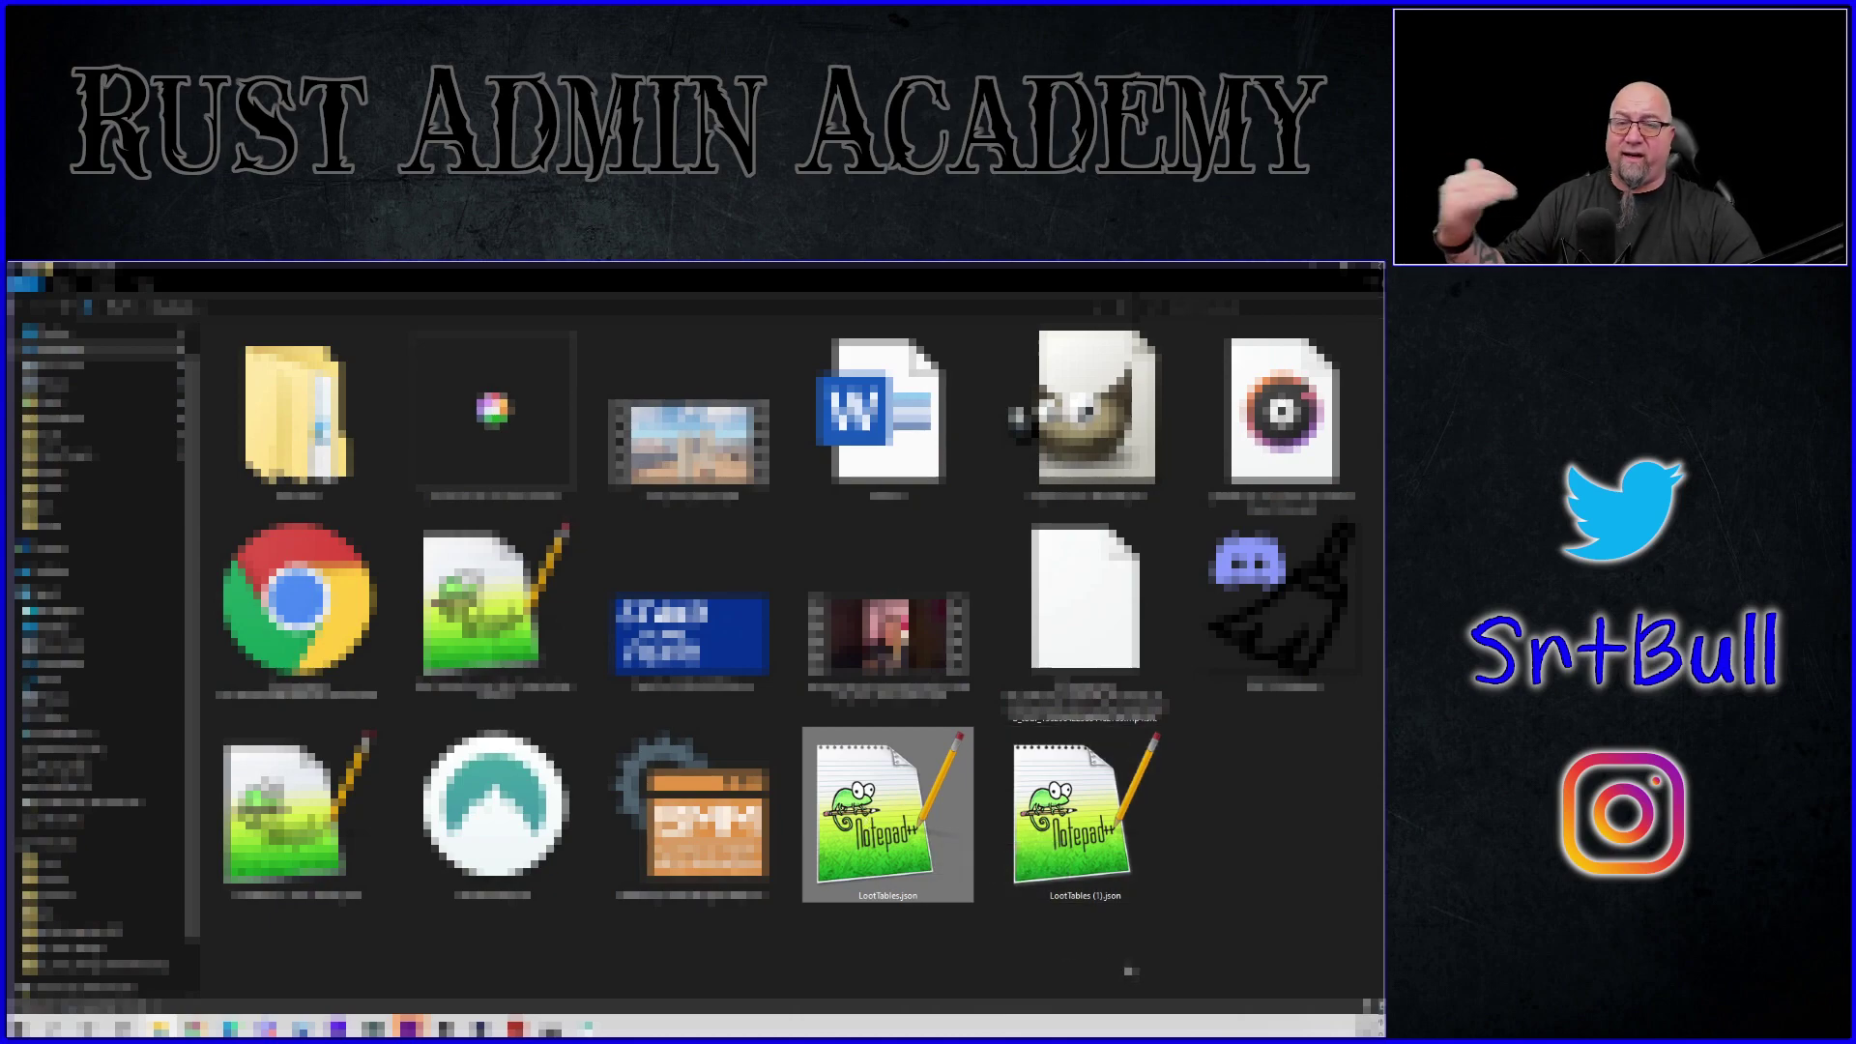
{"action": "left_click", "coordinate": [1079, 794]}
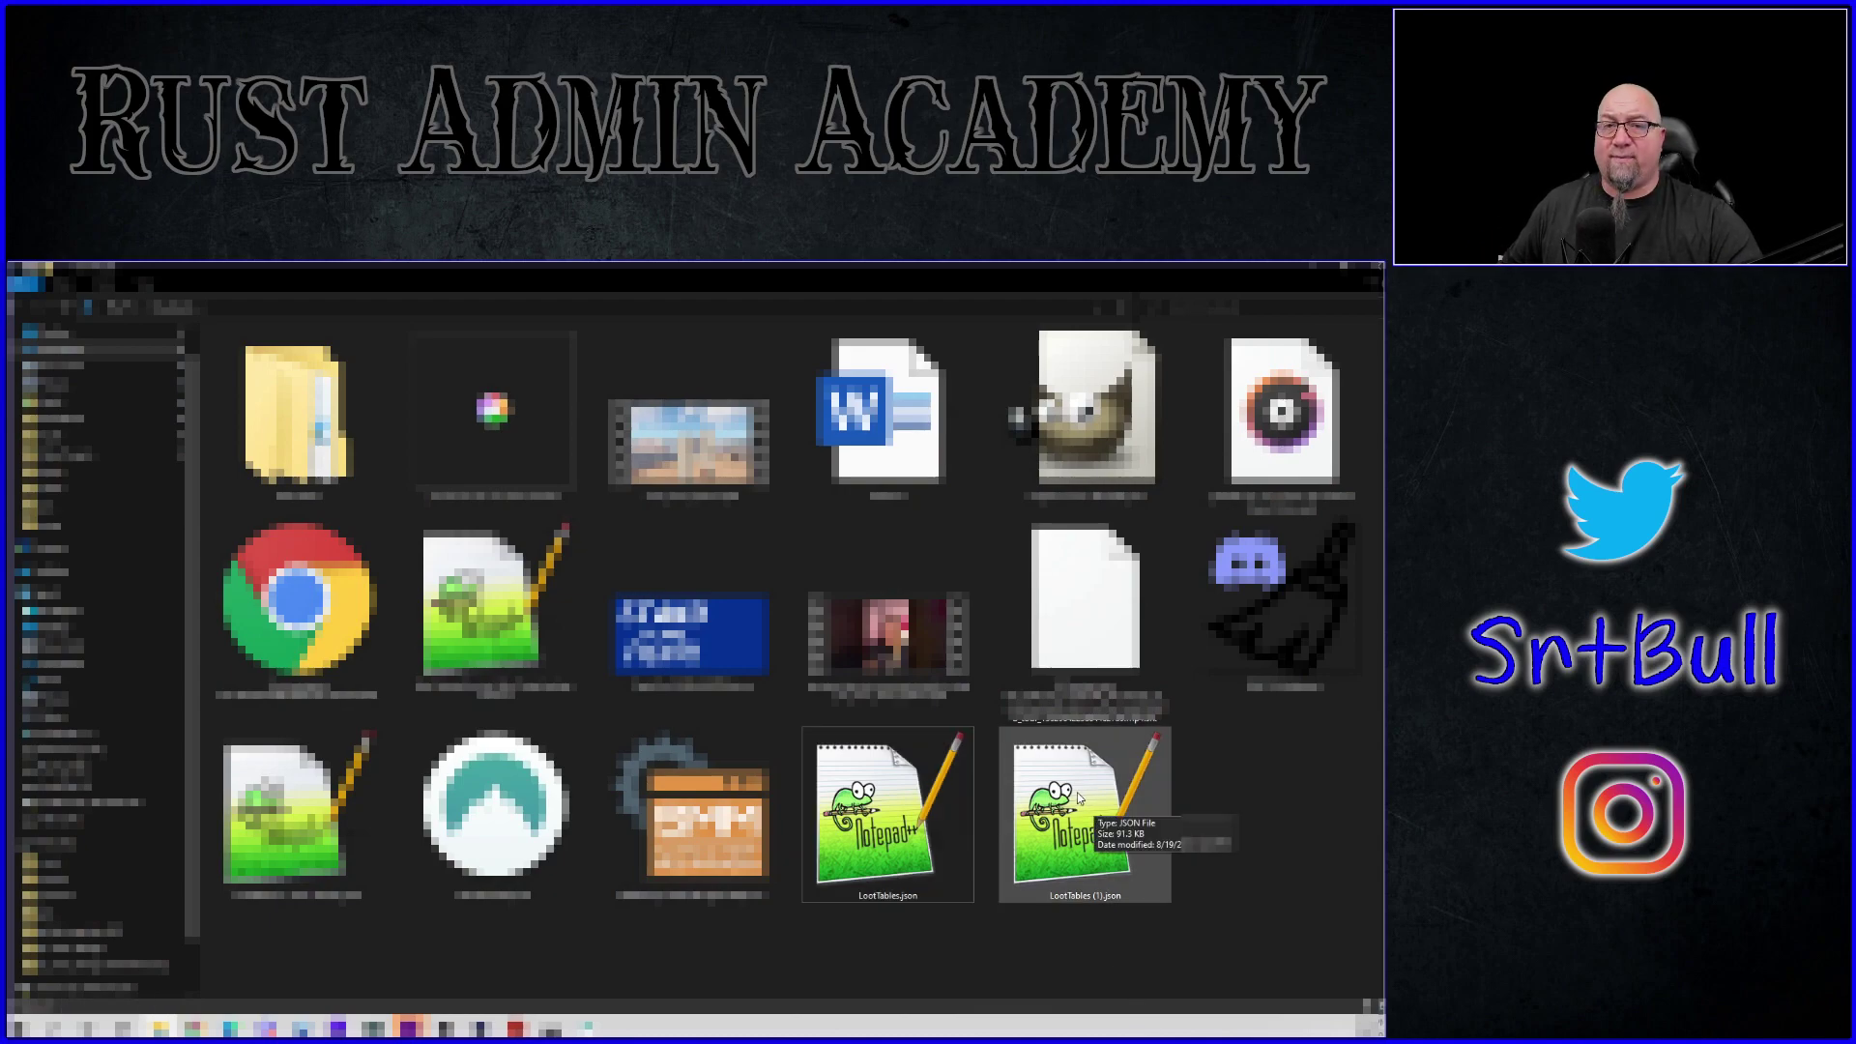
{"action": "left_click", "coordinate": [1083, 800]}
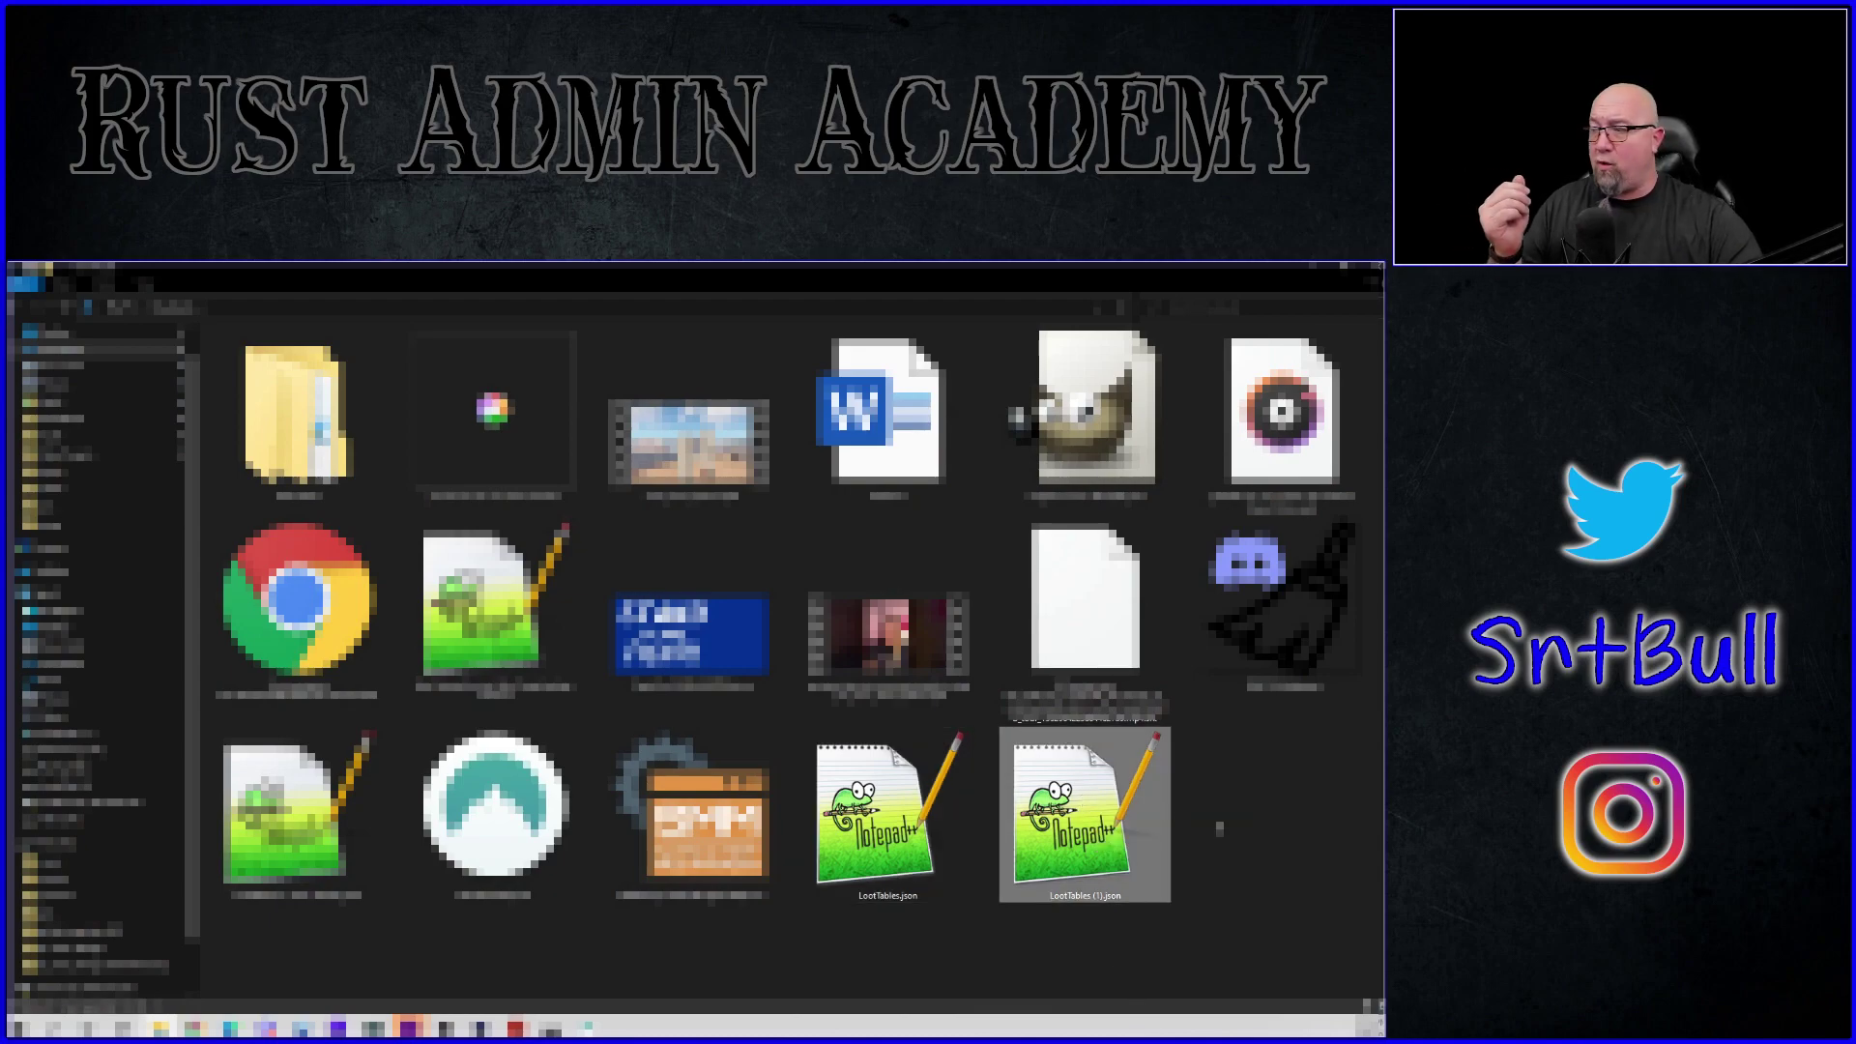
{"action": "left_click", "coordinate": [874, 810]}
{"action": "key", "text": "Delete"}
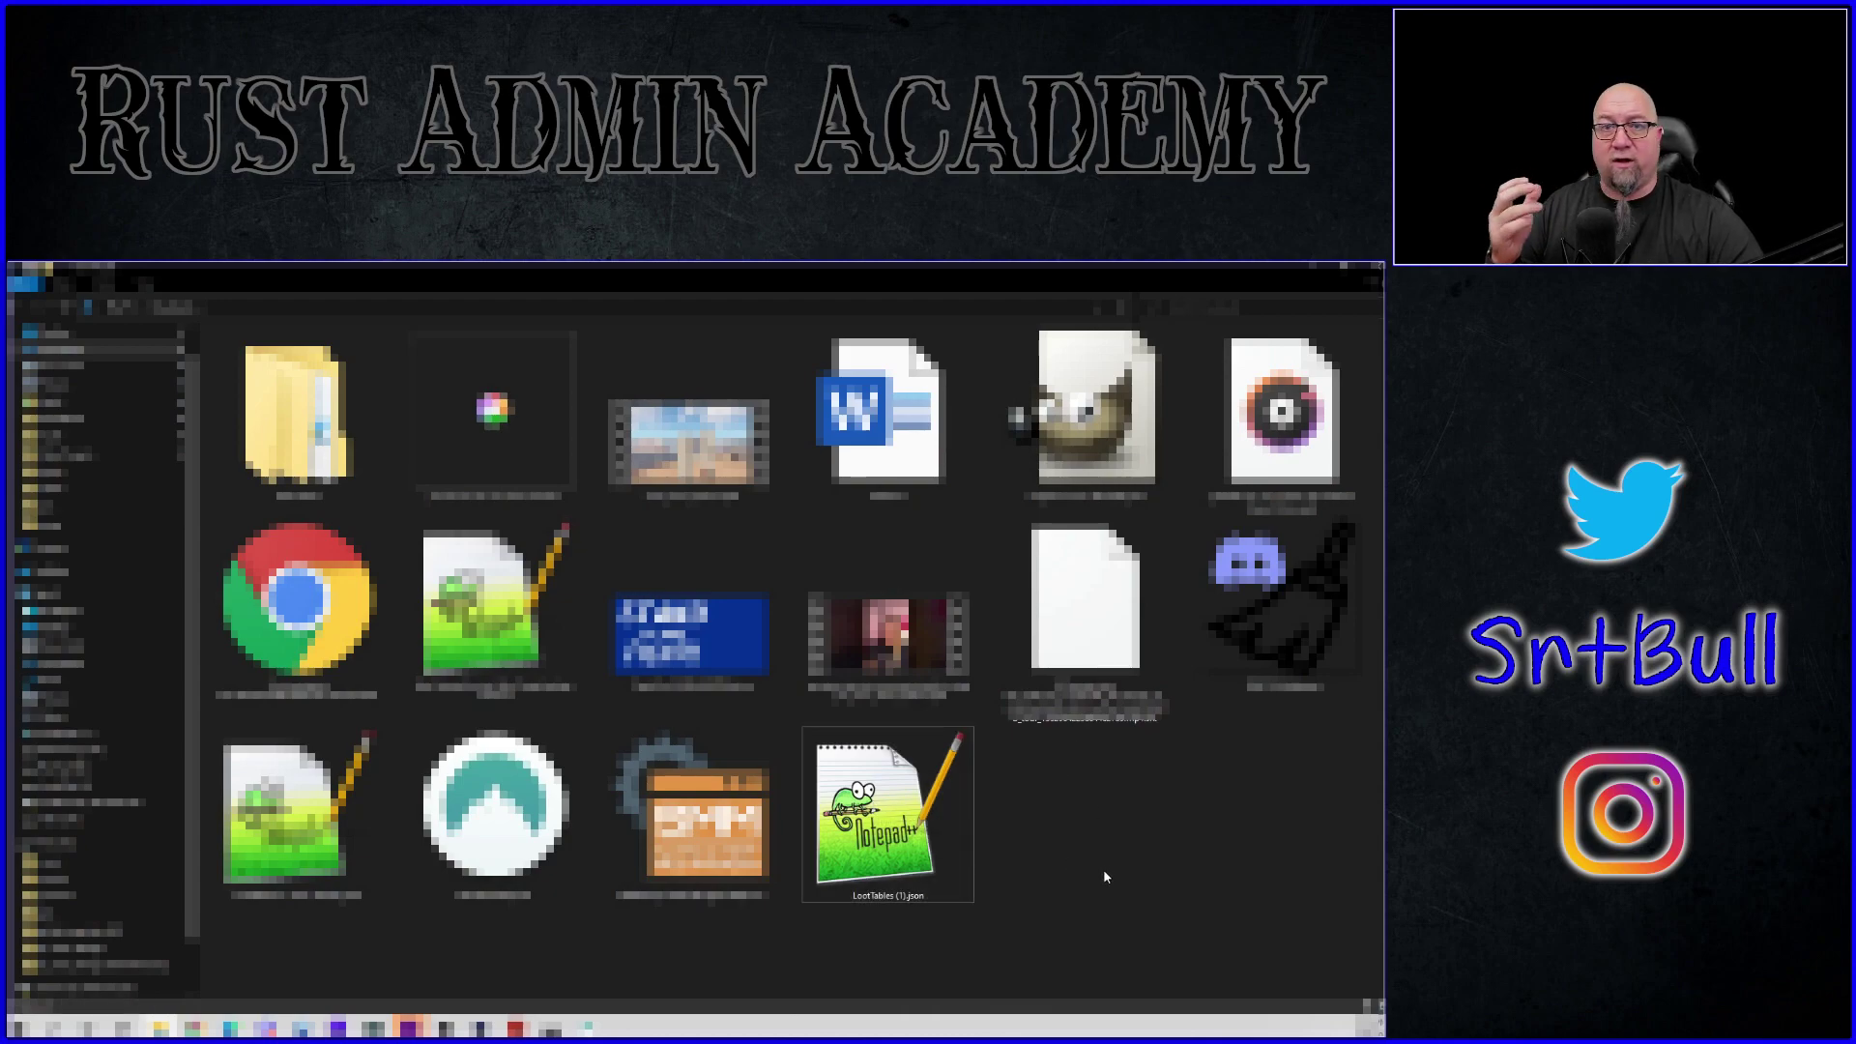
Rename LootTables (1).json to LootTables.json
{"action": "key", "text": "F2"}
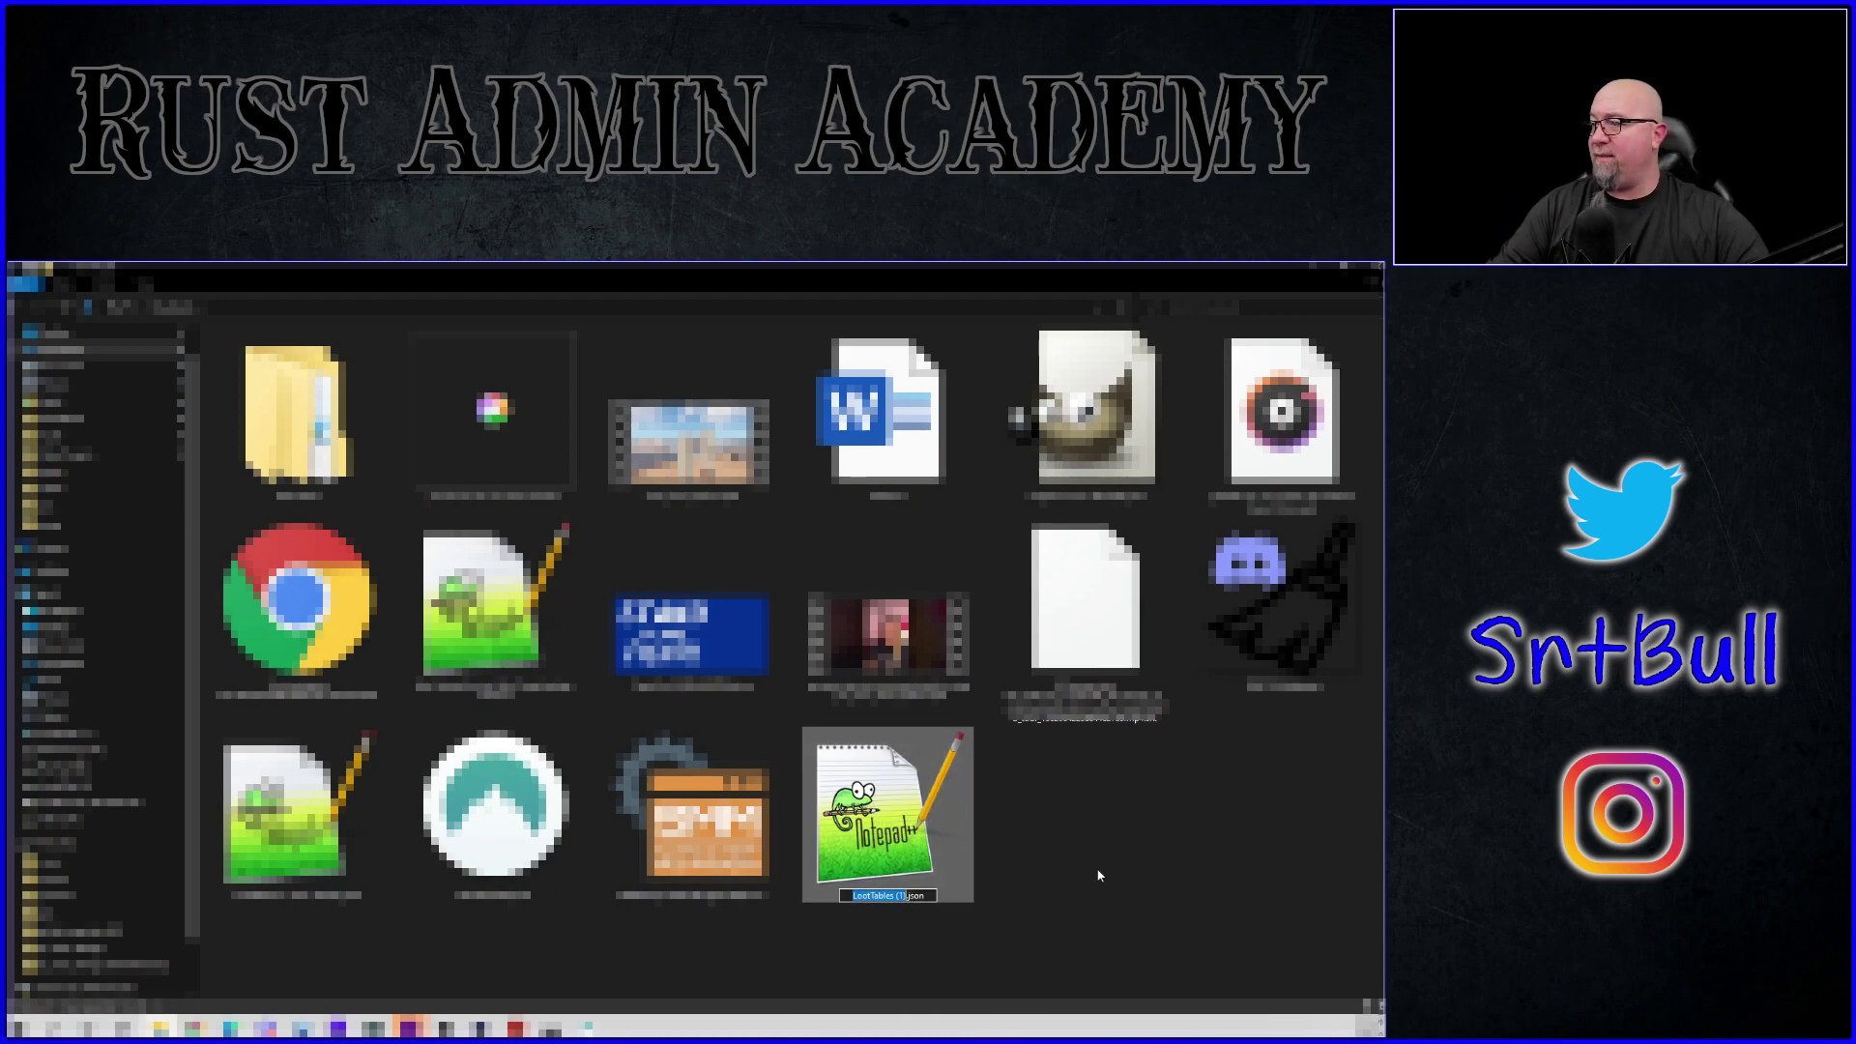
{"action": "type", "text": "LootTables"}
{"action": "key", "text": "Return"}
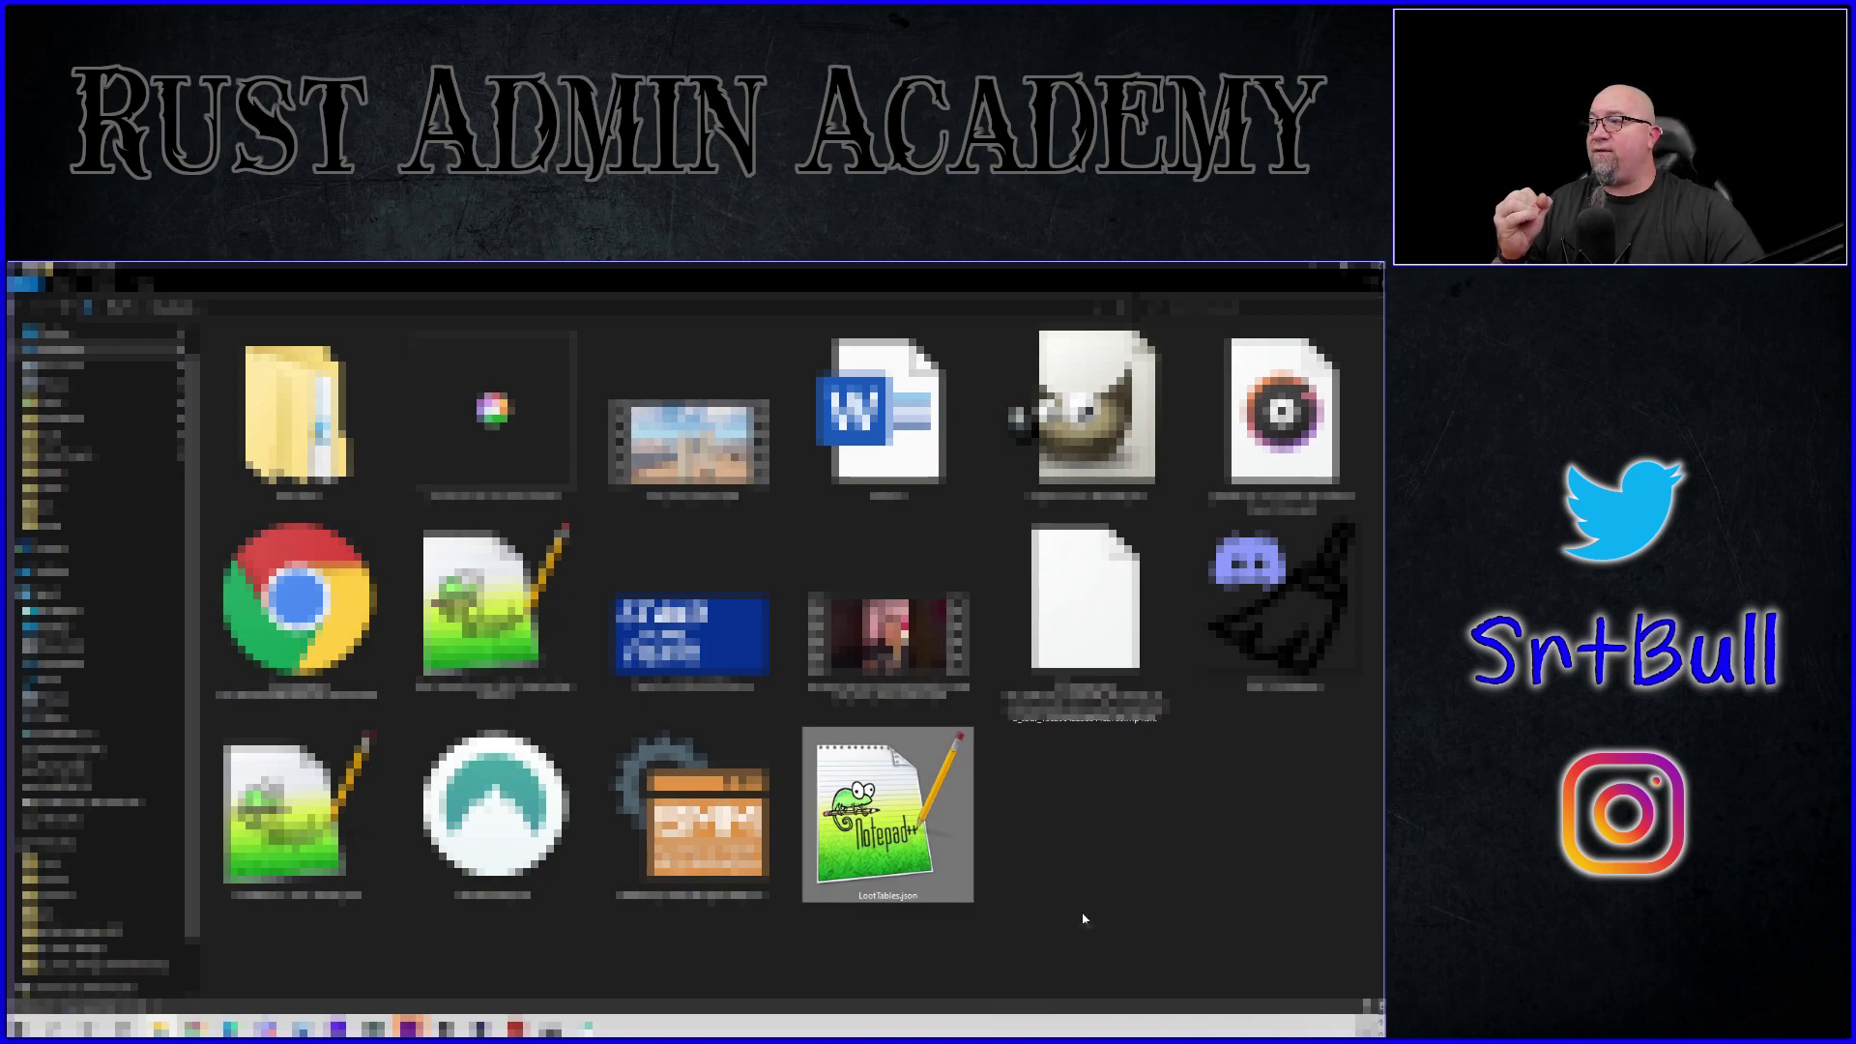
{"action": "key", "text": "alt+Tab"}
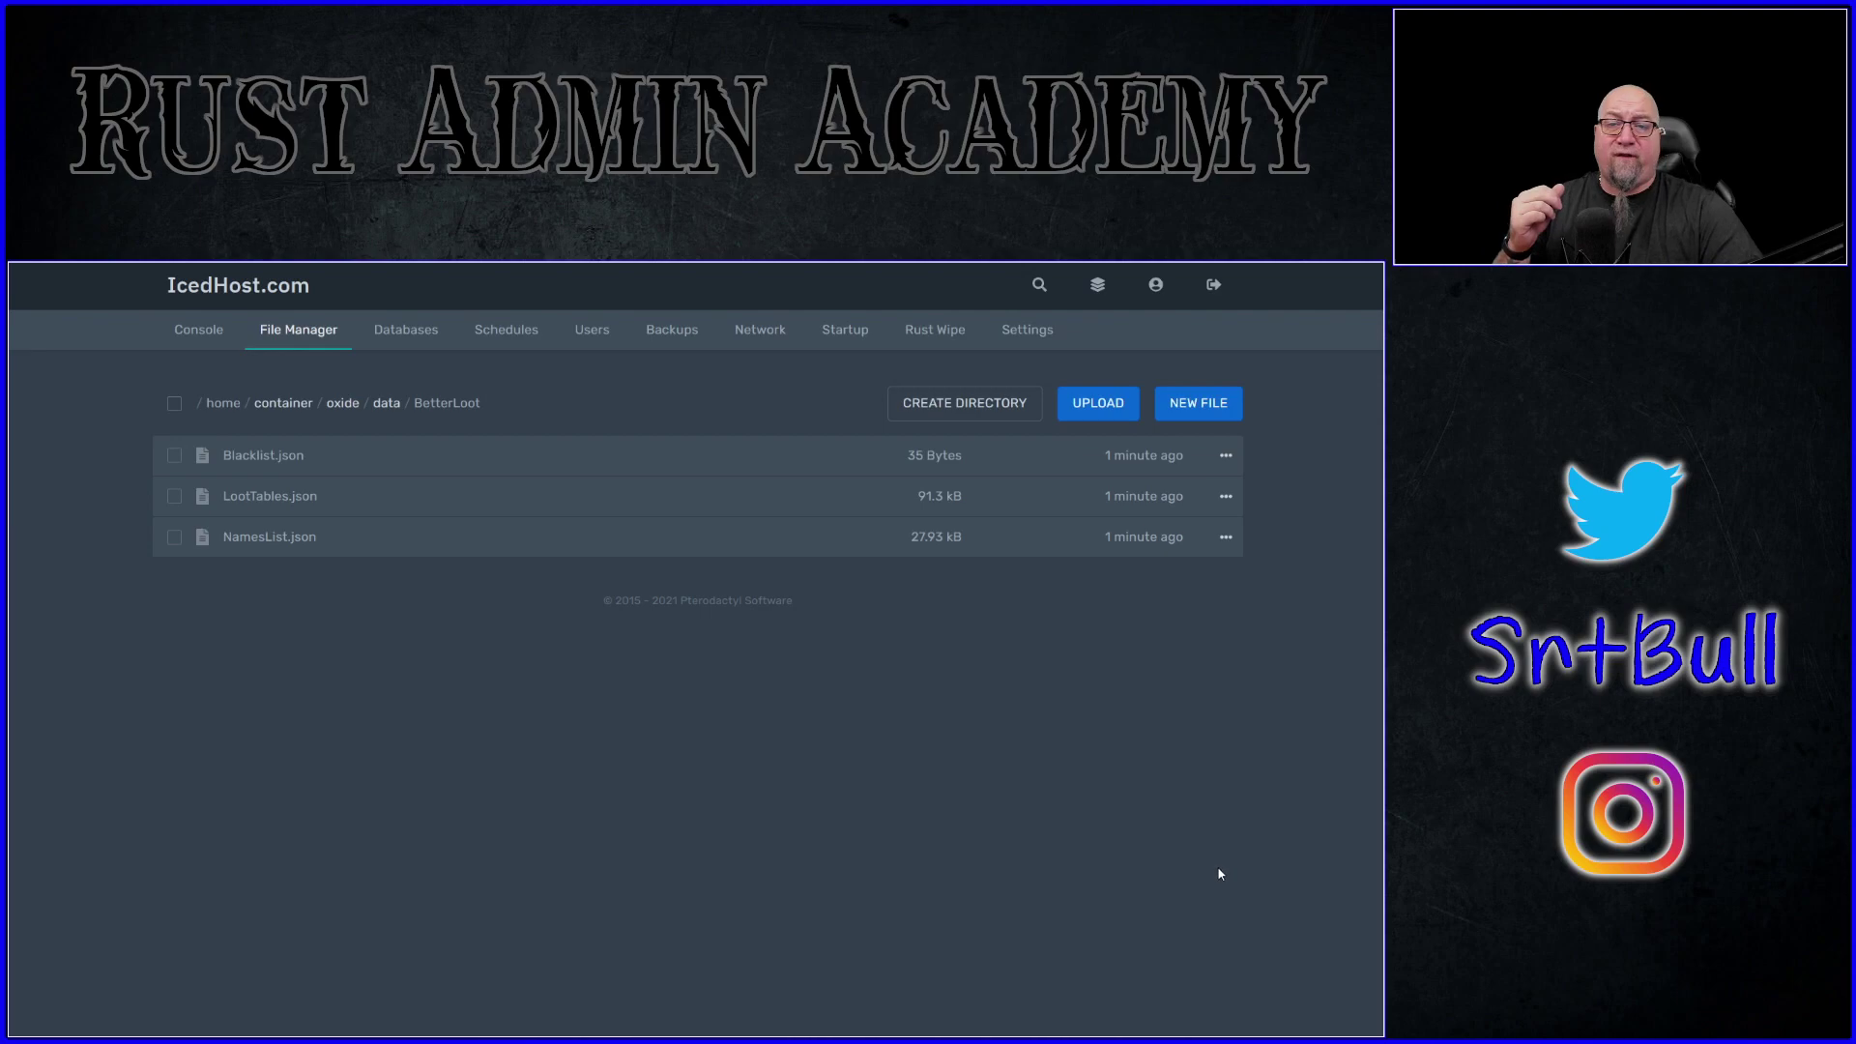
Upload the edited LootTables.json to the BetterLoot folder and run o.reload BetterLoot
{"action": "left_click", "coordinate": [1098, 403]}
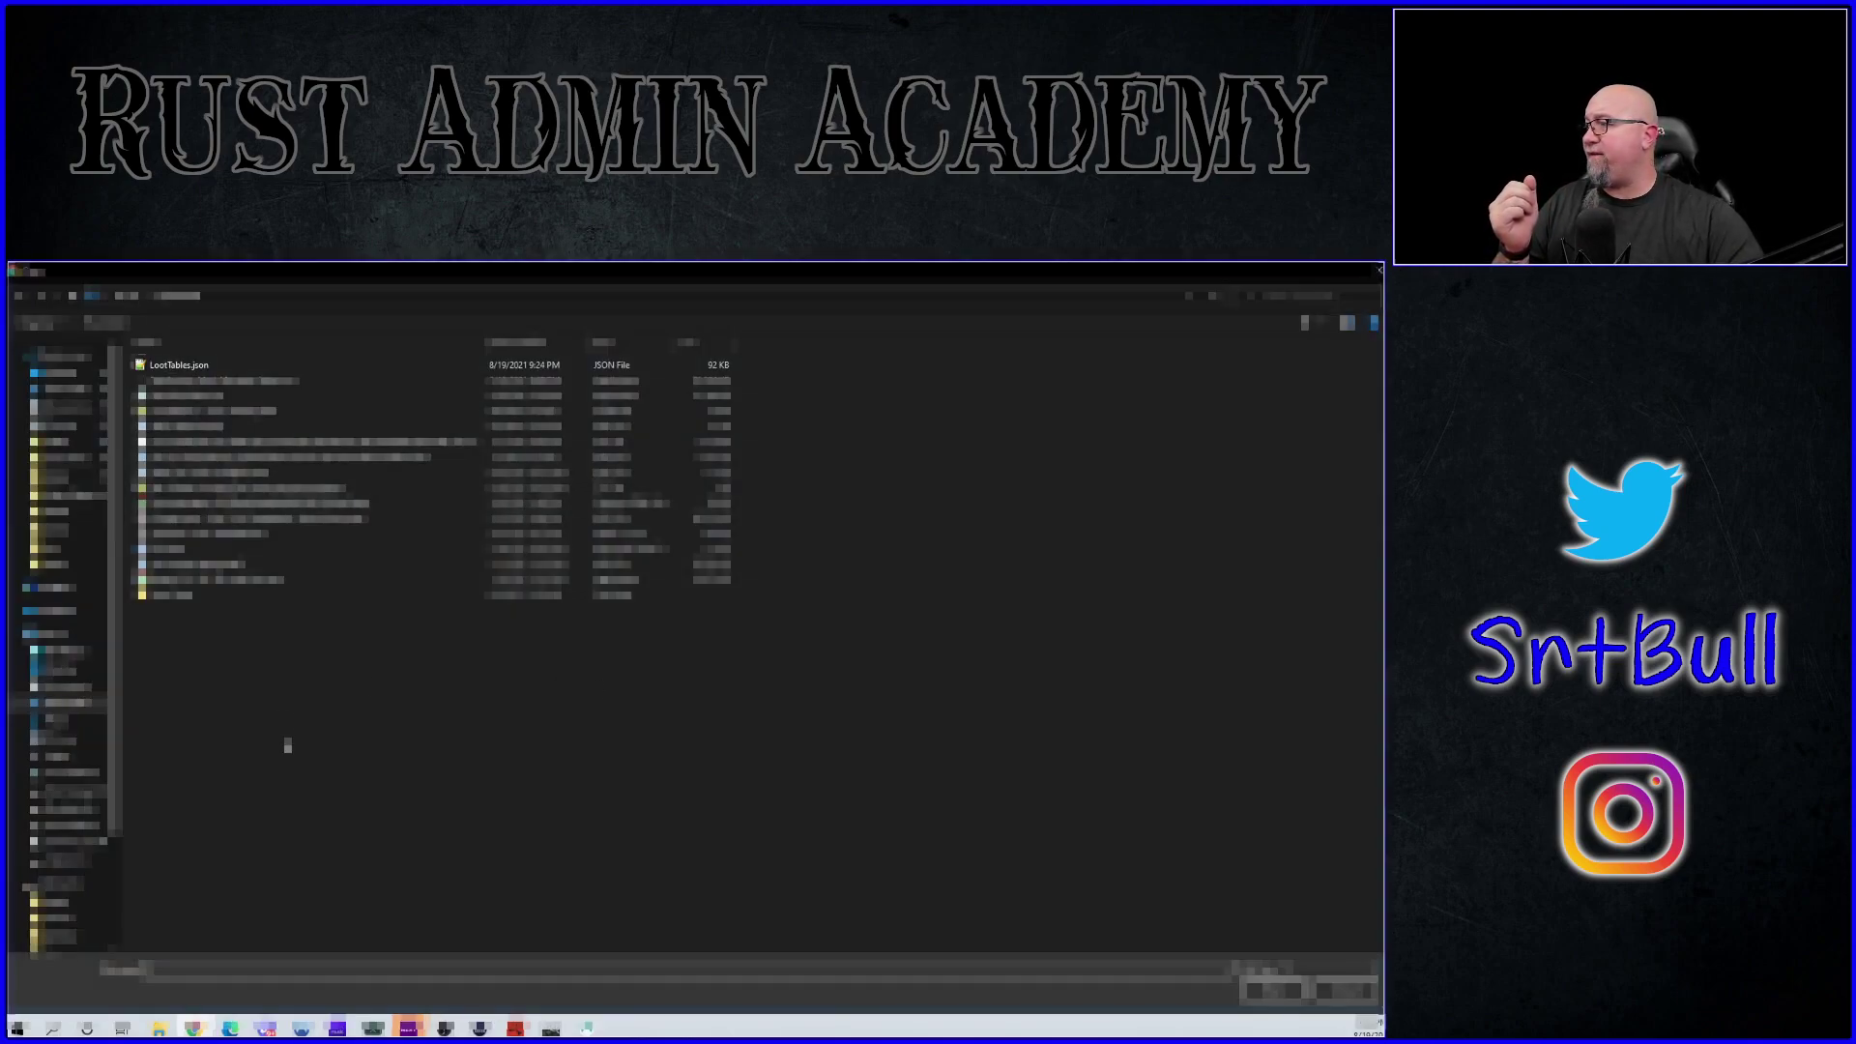
{"action": "double_click", "coordinate": [179, 365]}
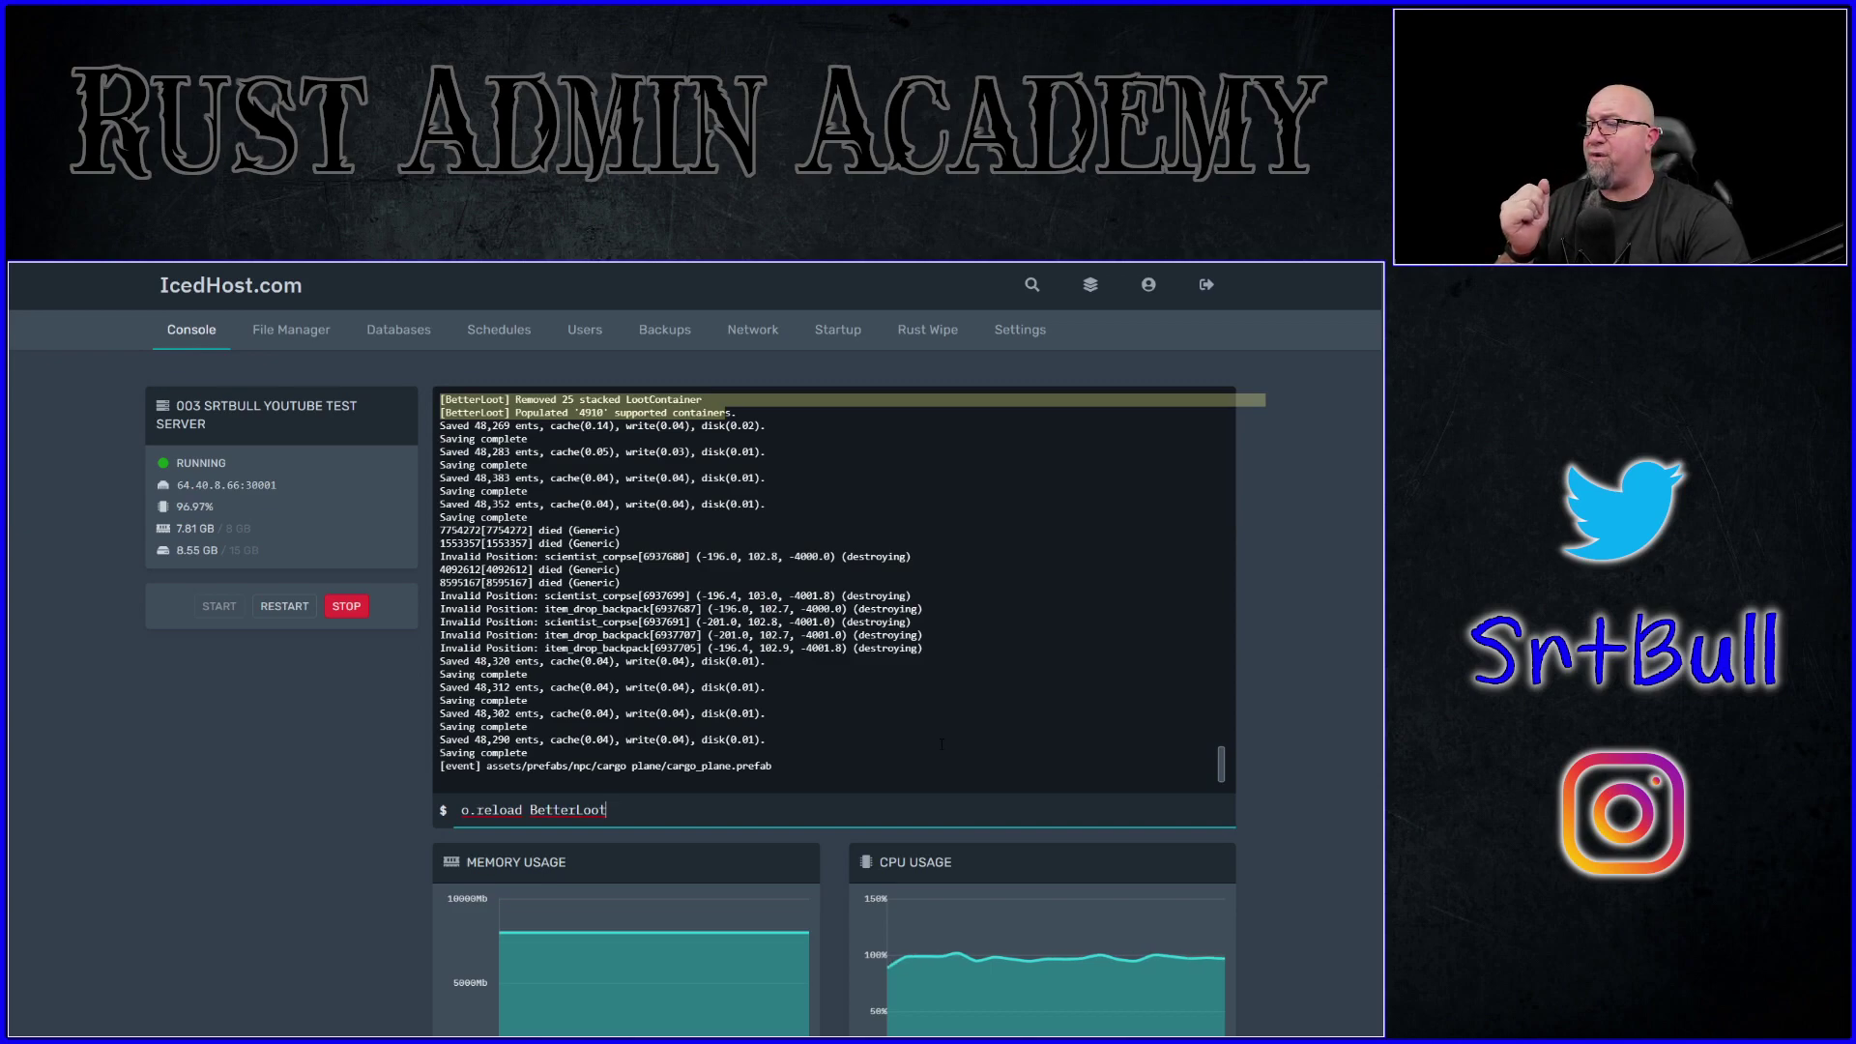
{"action": "key", "text": "Return"}
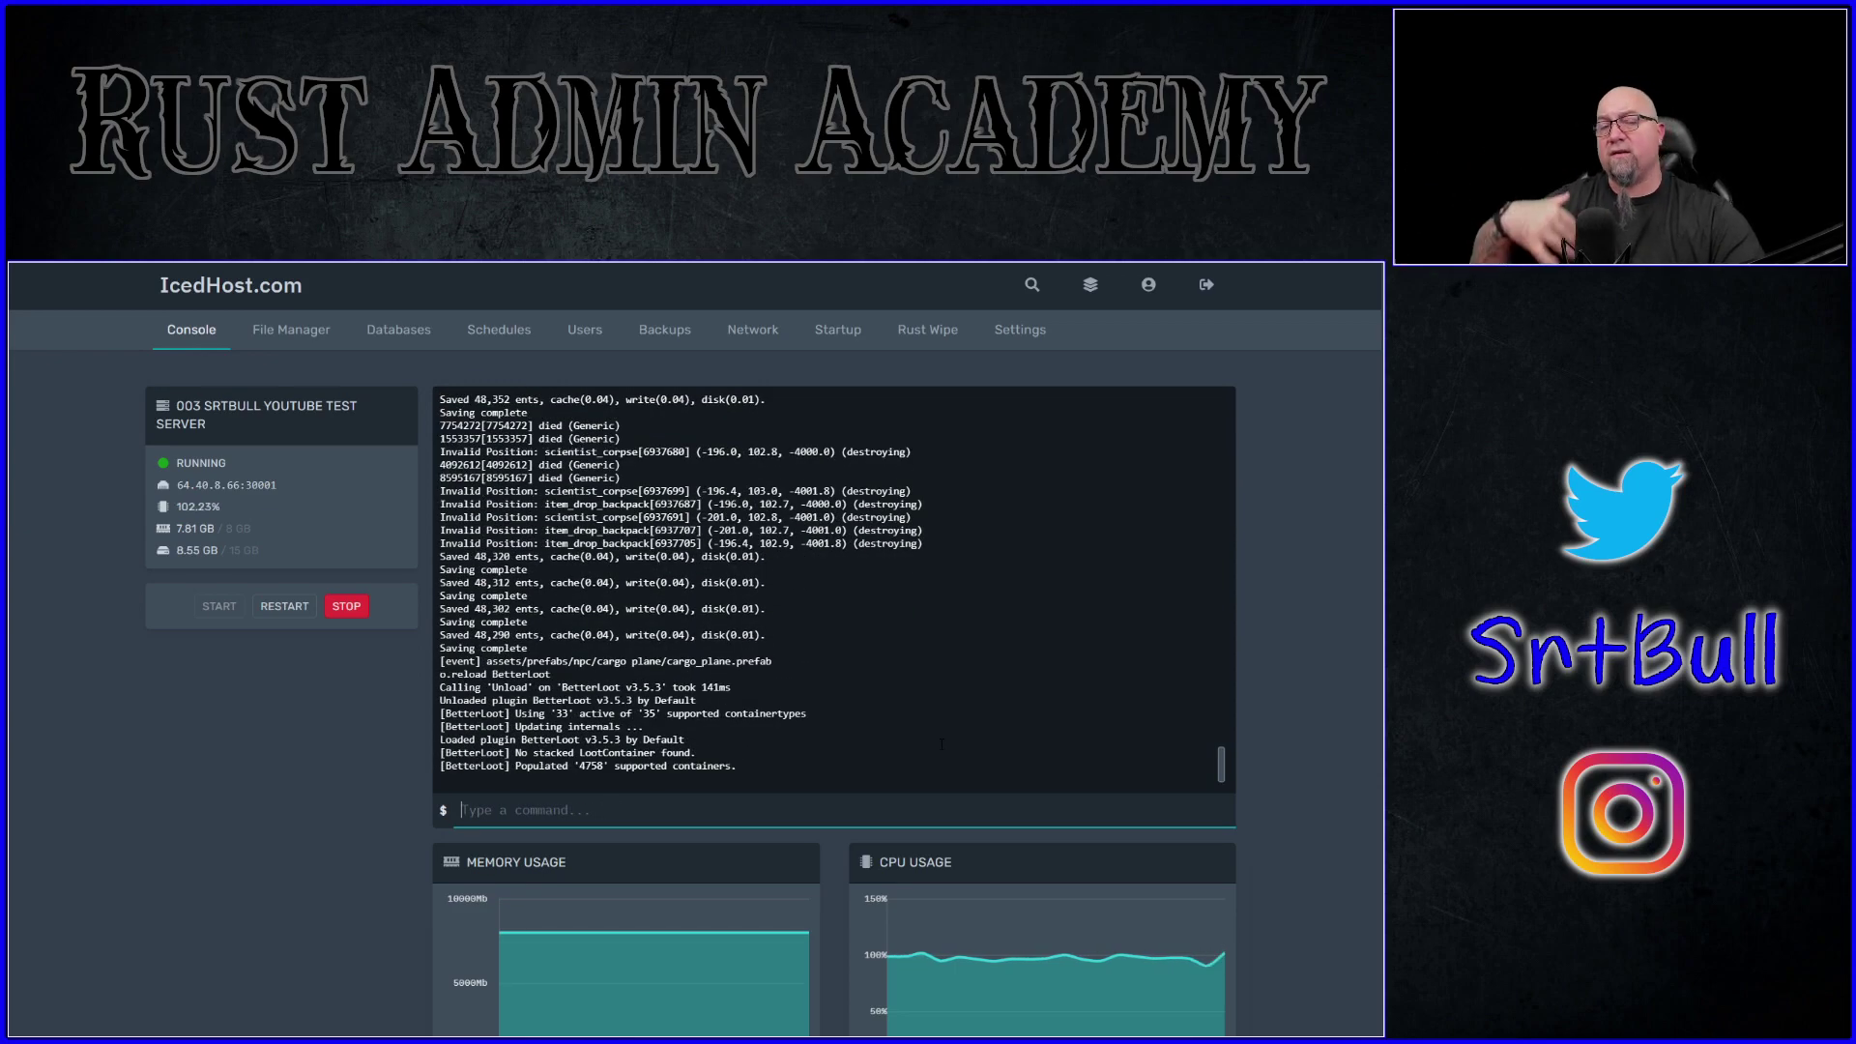